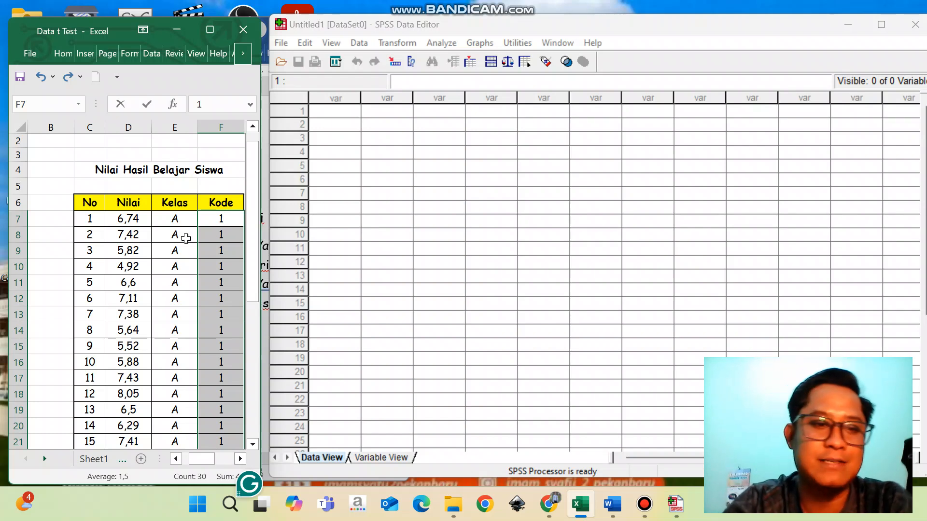
- Examine the student score table in Excel, checking the Nilai, Kelas and Kode columns for both classes
click(132, 166)
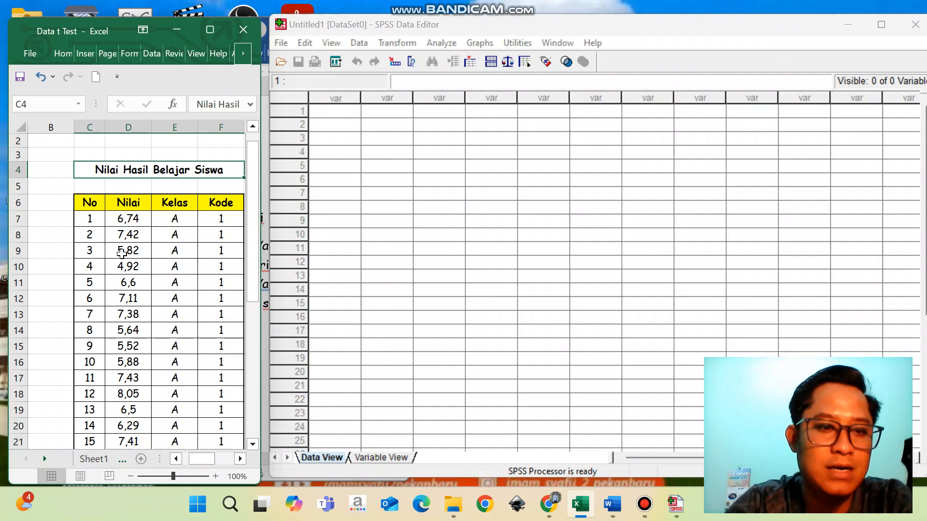
scroll(121, 253, down, 1)
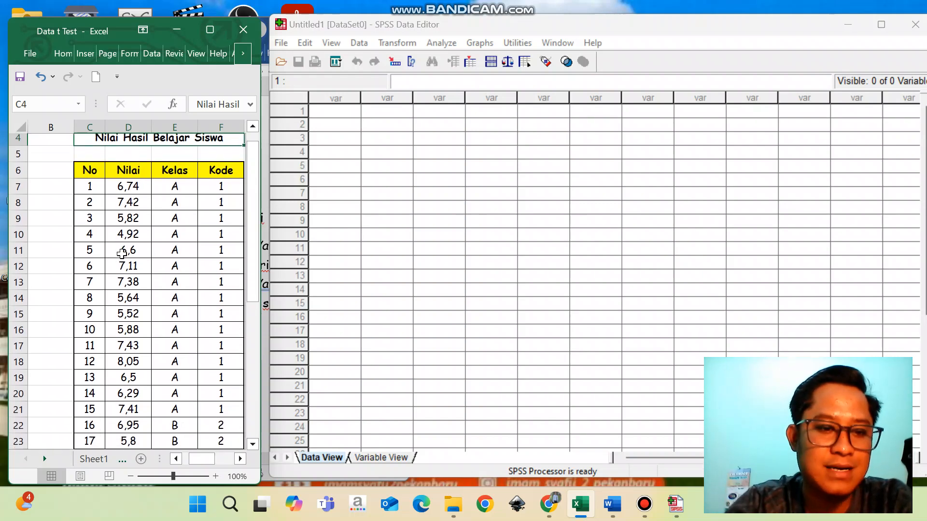
scroll(121, 253, down, 1)
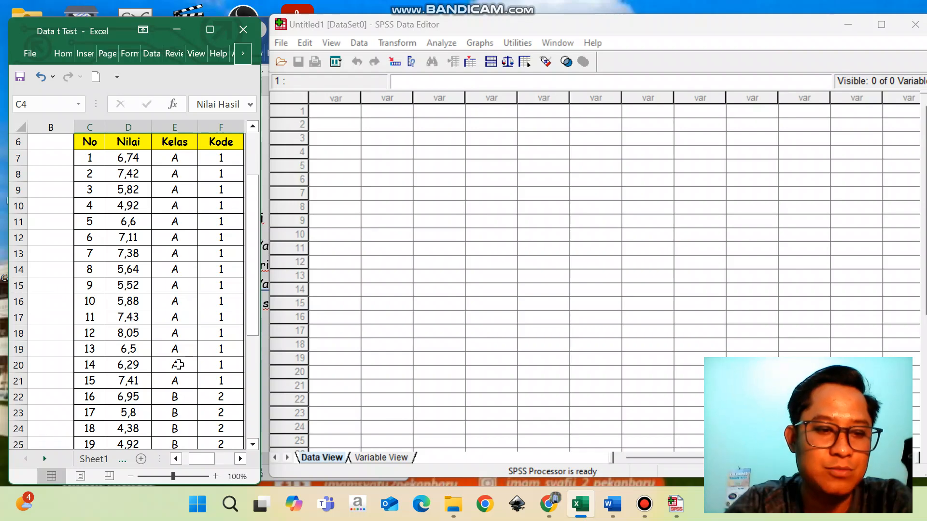
scroll(178, 364, down, 3)
scroll(177, 365, down, 1)
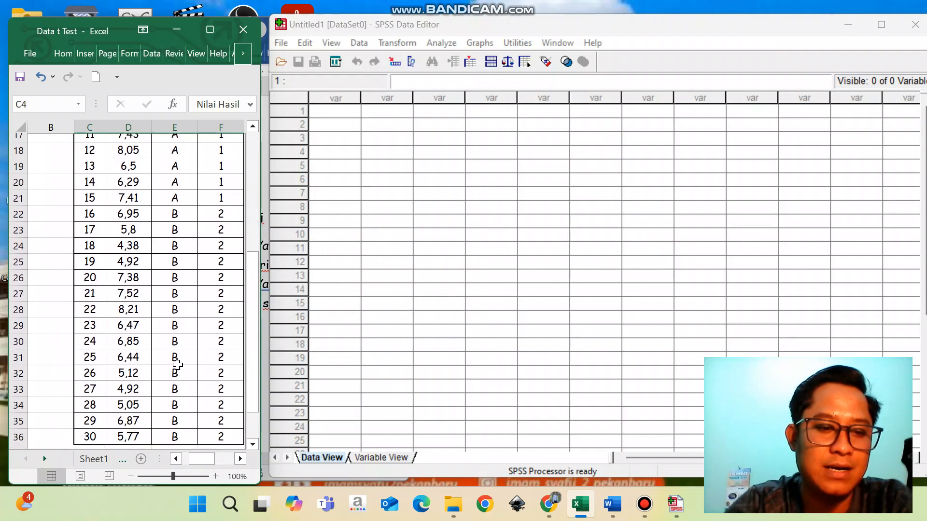
scroll(177, 364, up, 6)
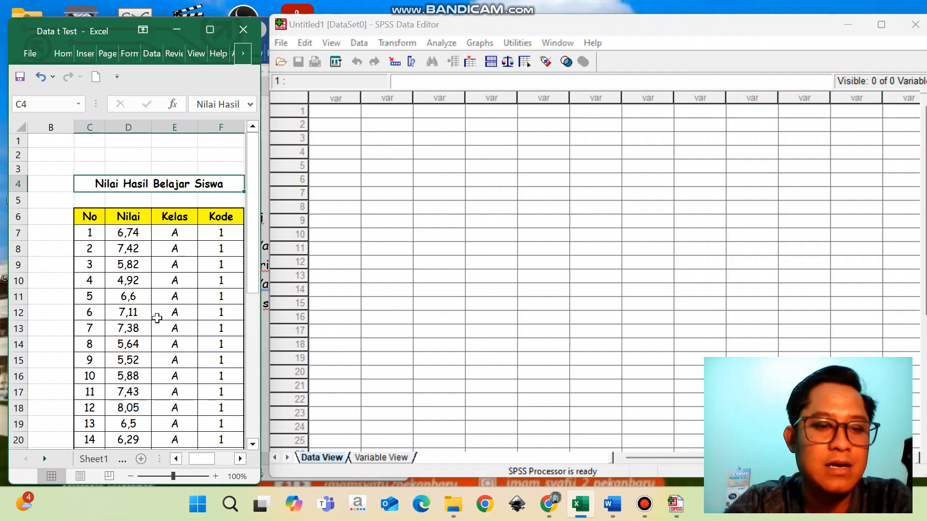
scroll(157, 318, down, 1)
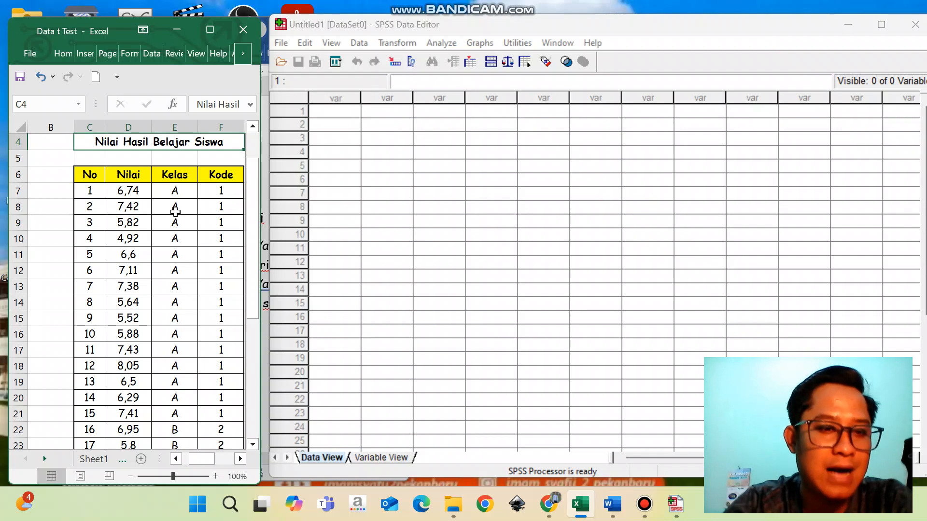
click(216, 225)
scroll(213, 230, down, 3)
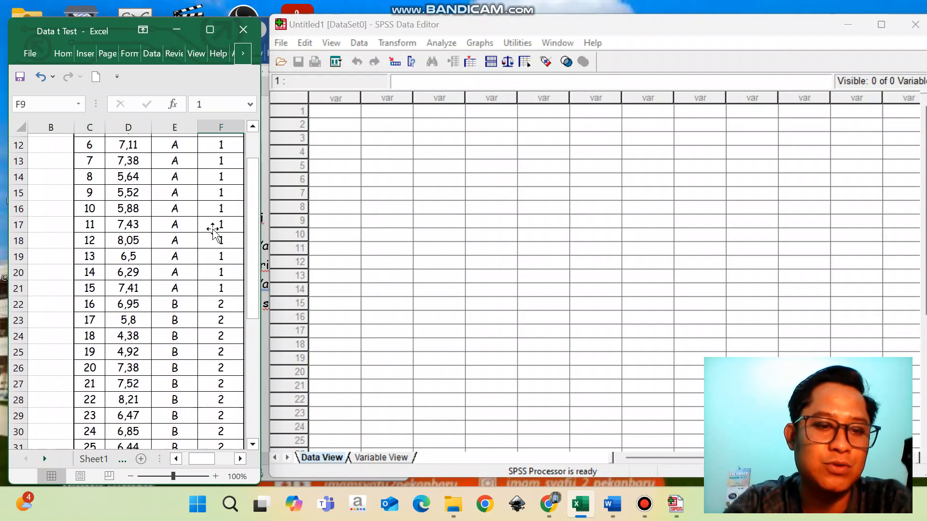
scroll(187, 284, up, 4)
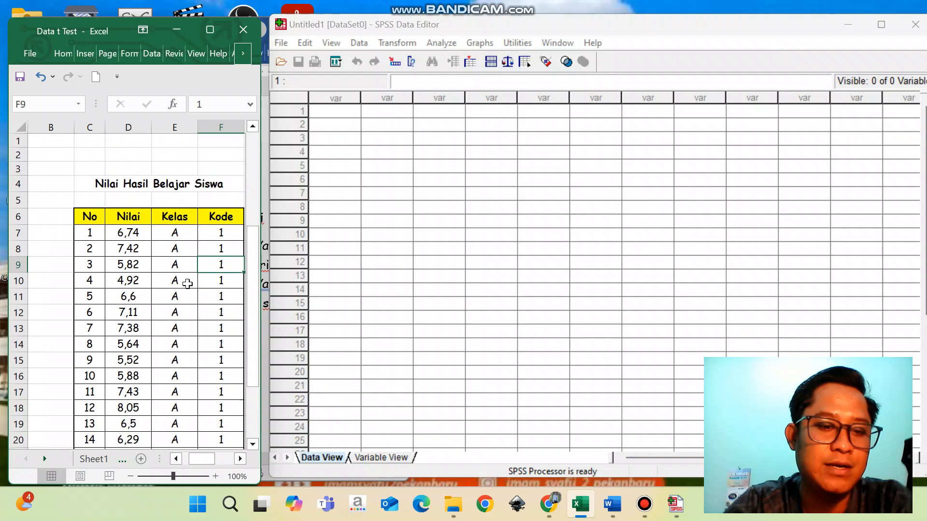
- Switch to SPSS and define two variables named Hasil and Kelas in the variable definitions
click(397, 195)
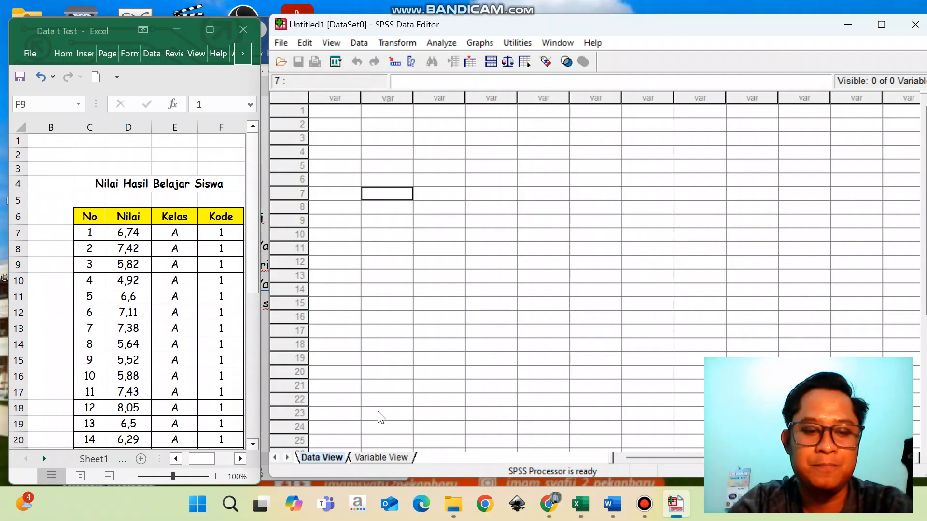
click(377, 457)
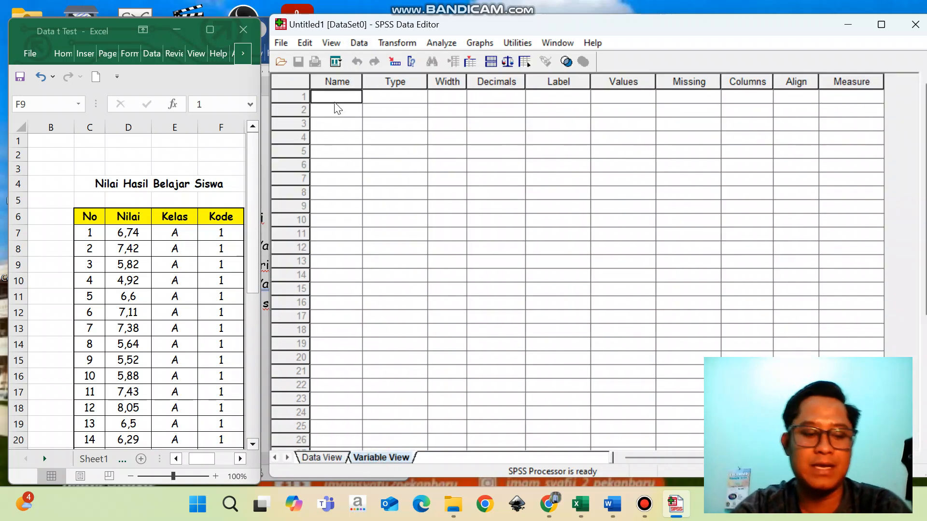
text(Hasi)
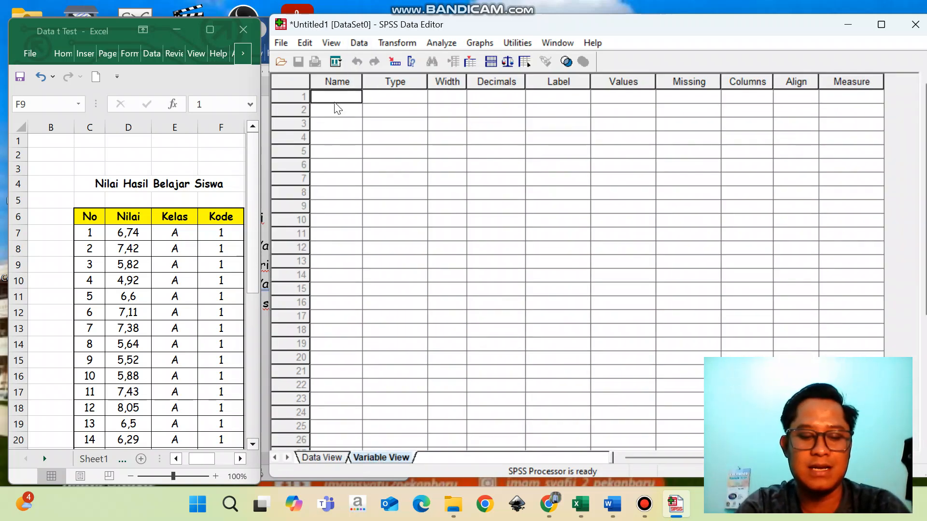
text(l)
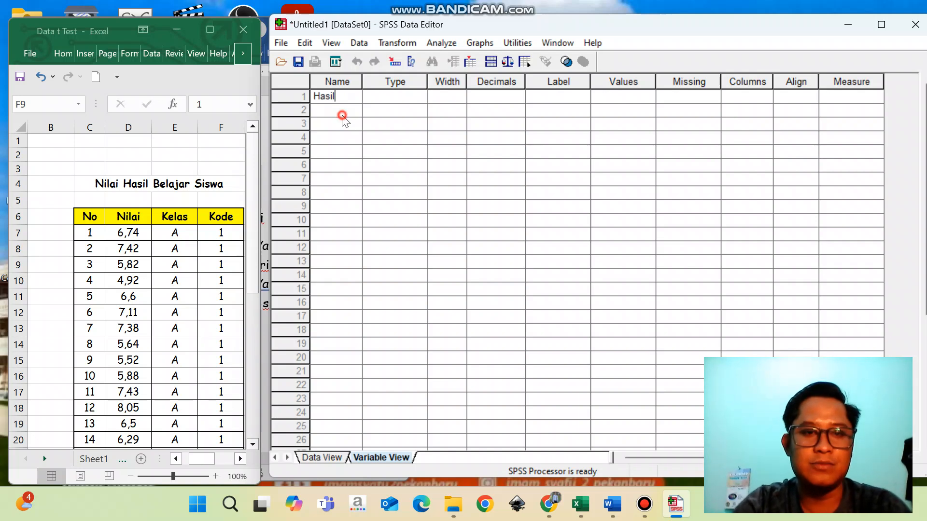
key(Return)
text(Kelas)
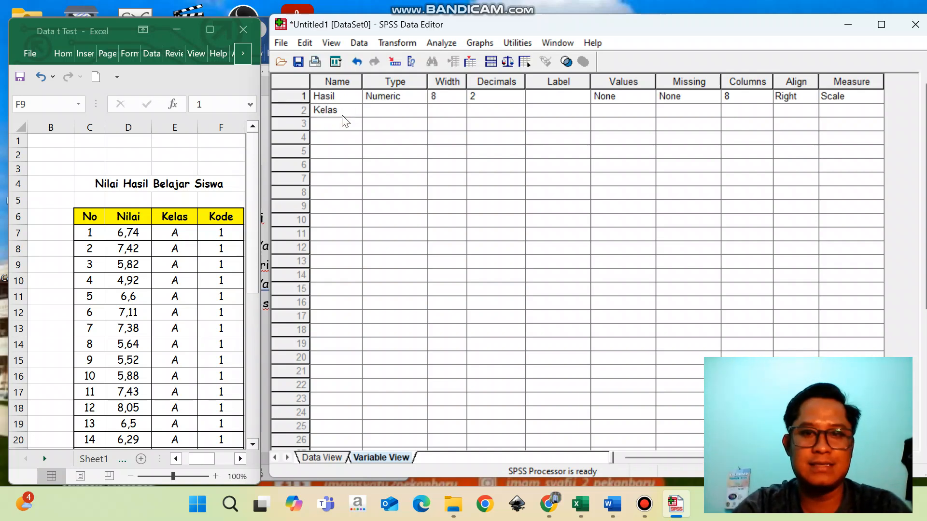
- Label the Hasil variable "Hasil Belajar" and the Kelas variable "Kelas"
click(556, 101)
text(Hasil bela)
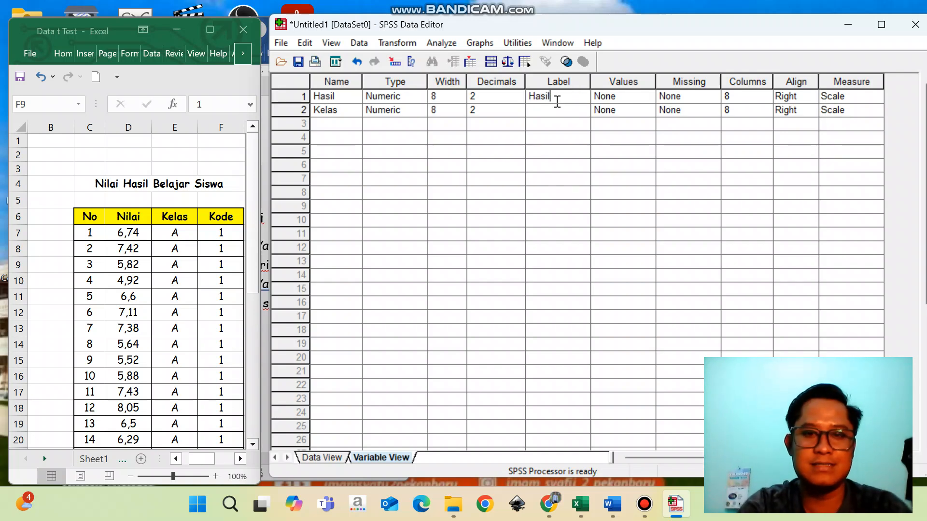
key(BackSpace)
key(BackSpace)
key(BackSpace)
key(BackSpace)
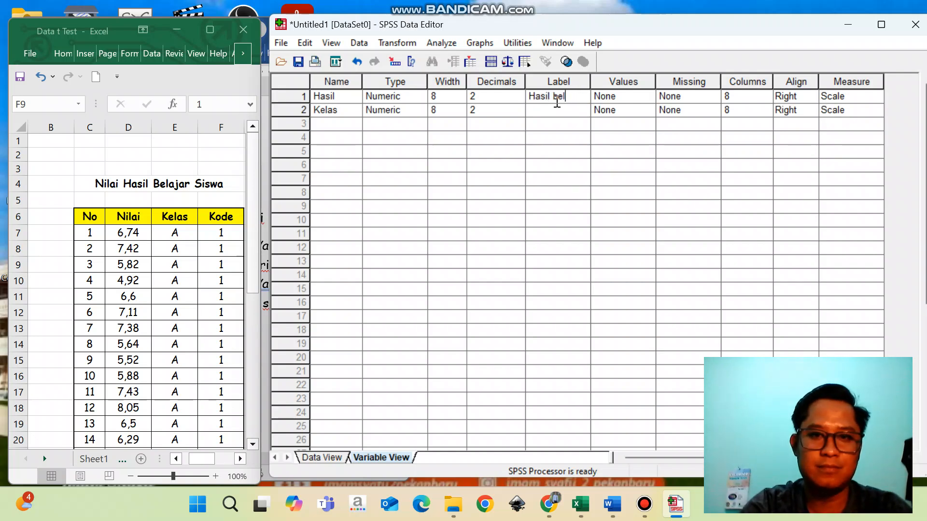
text(Belaj)
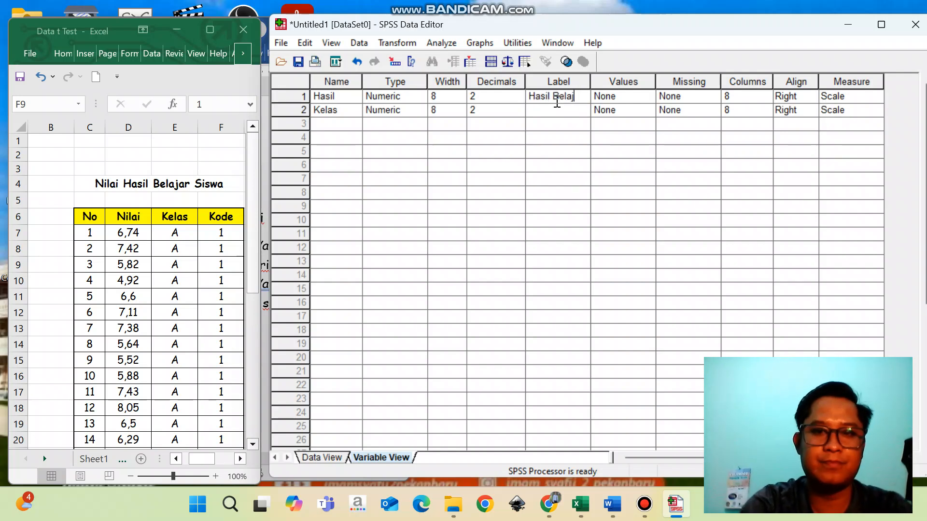
text(ar)
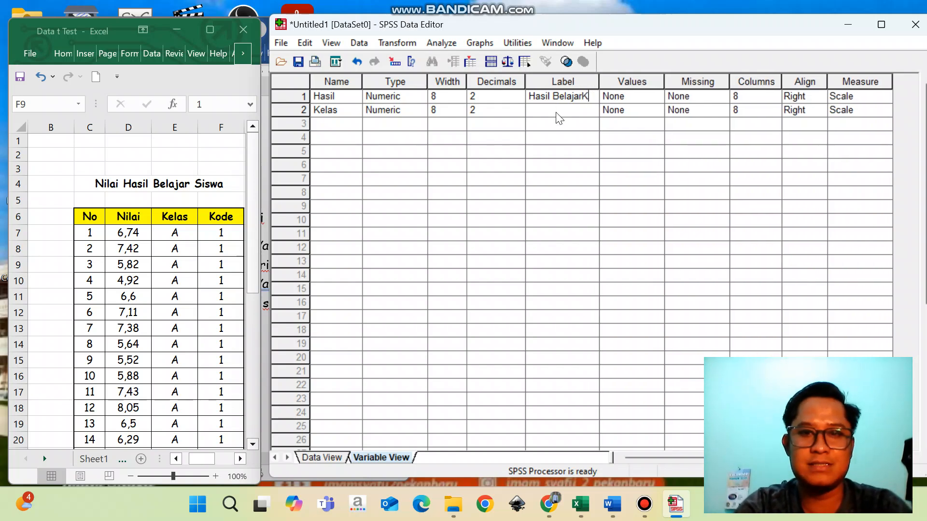
click(557, 111)
text(Kelas)
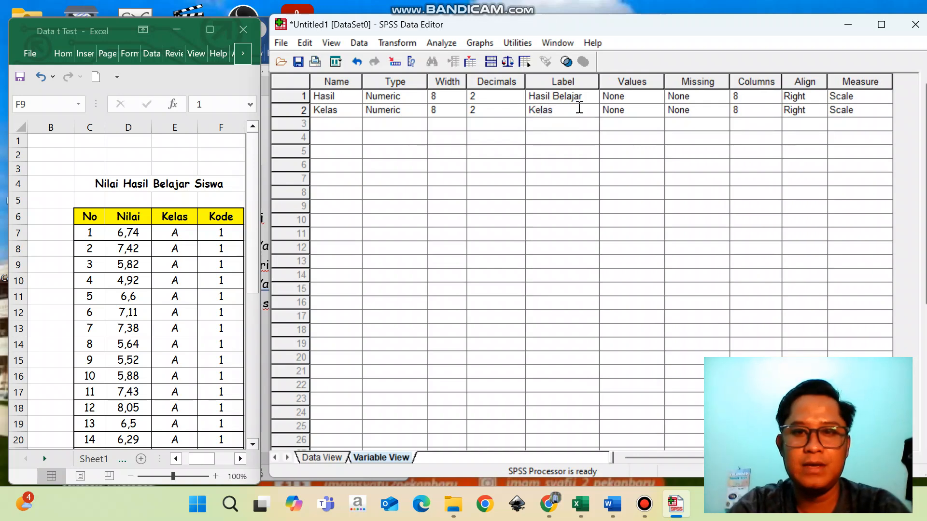
- Add a value label to the Kelas variable that assigns "Kelas A" to value 1
click(623, 111)
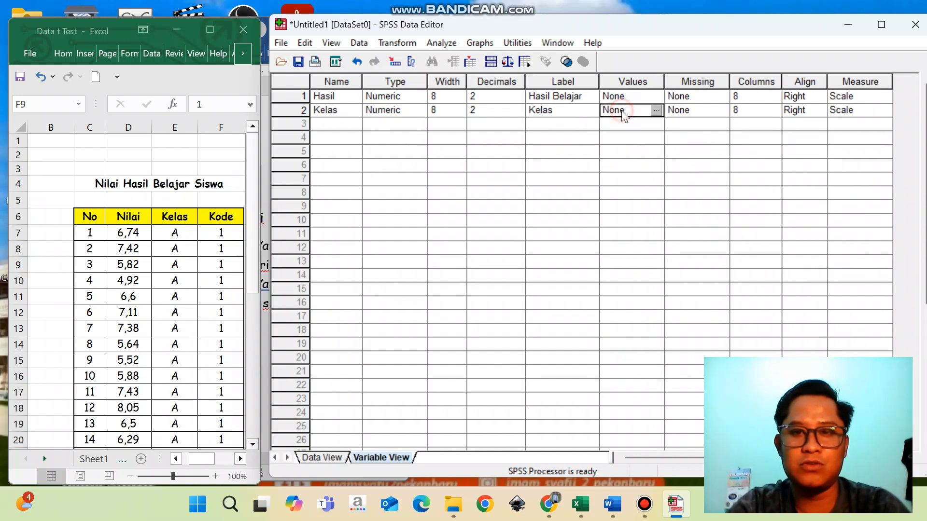
click(657, 111)
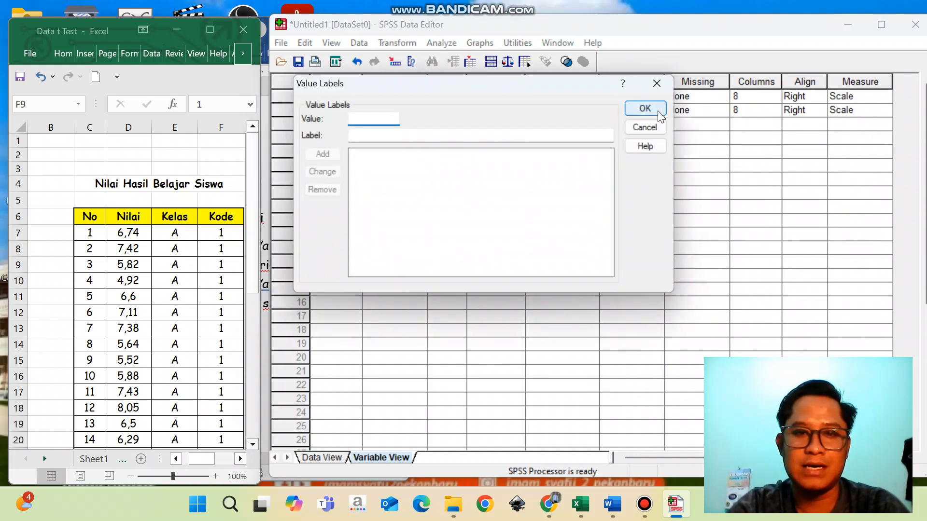
text(1)
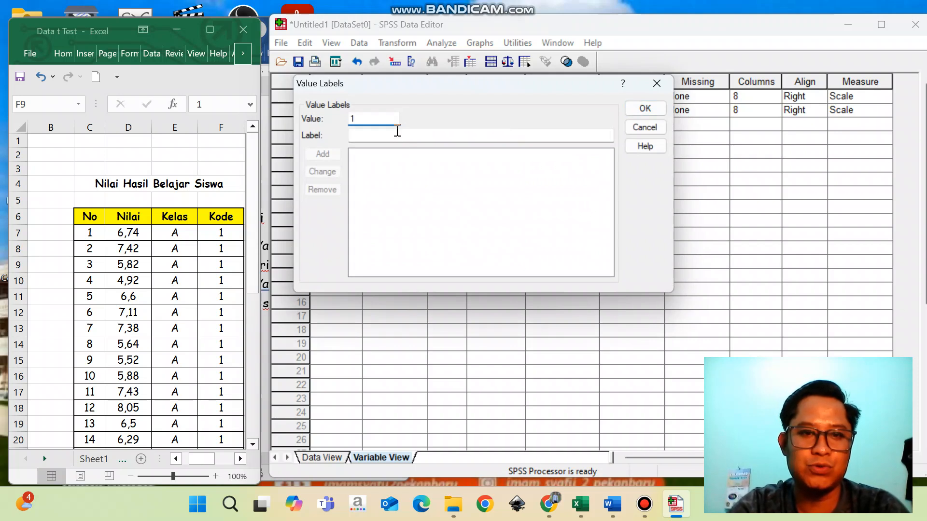
click(396, 132)
text(Kelas A)
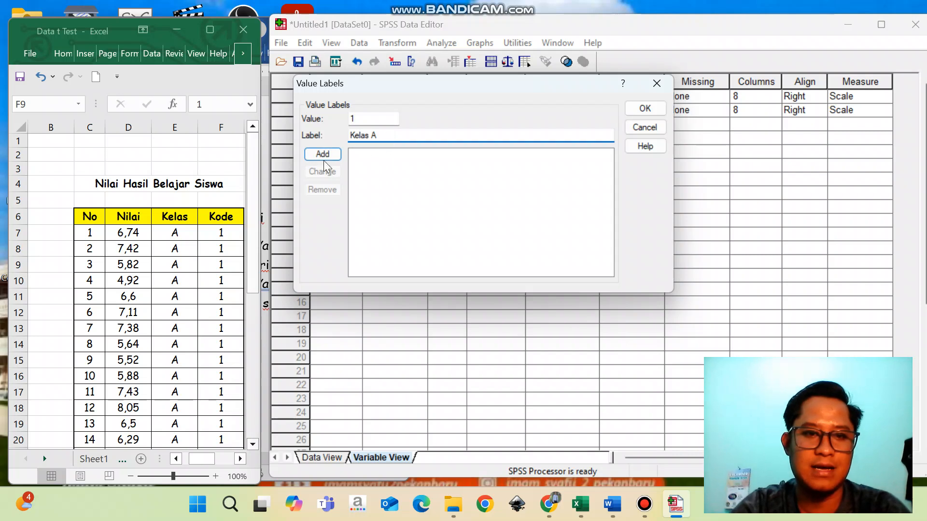
click(306, 155)
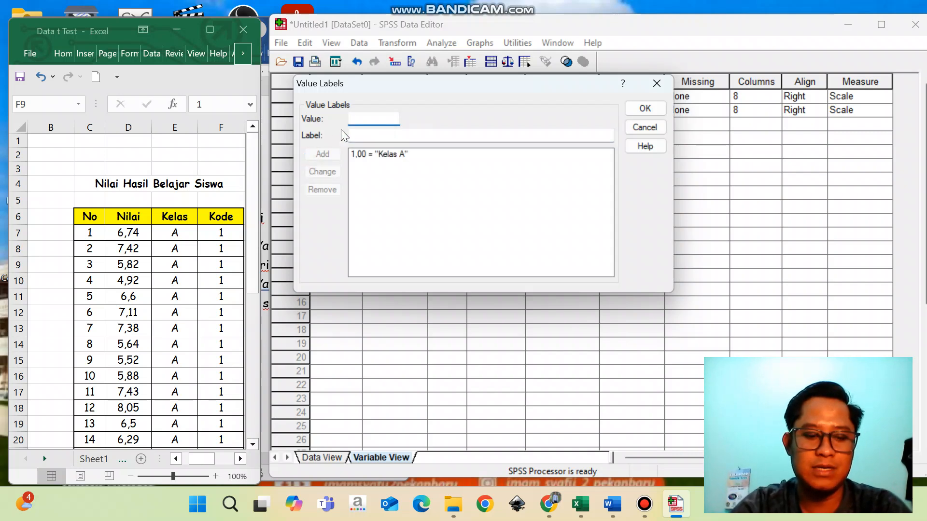
- Add the value label "Kelas B" for value 2 and apply the Kelas value labels
text(2)
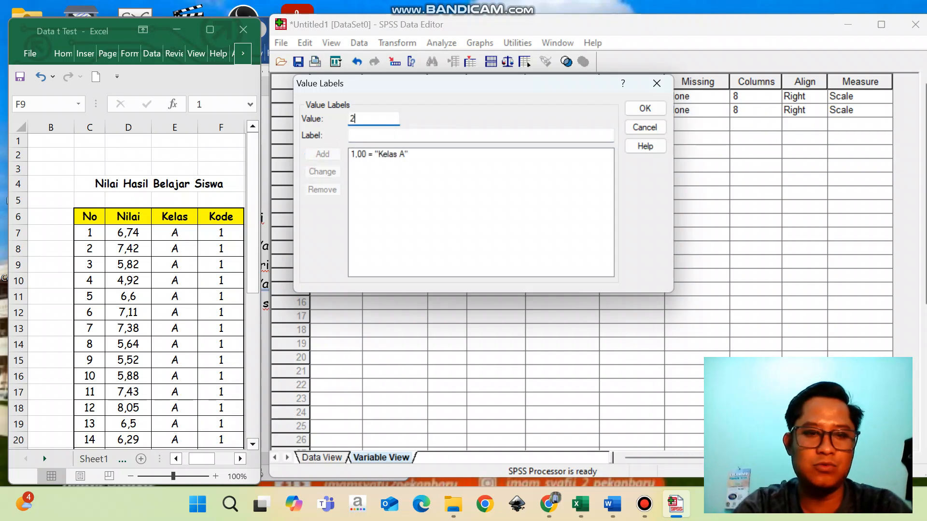
click(381, 133)
text(Kelas )
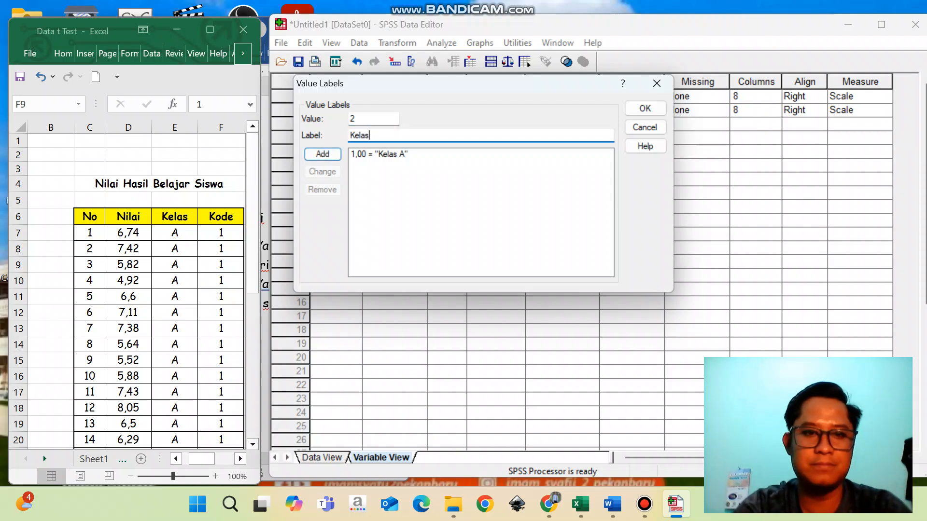
text(B)
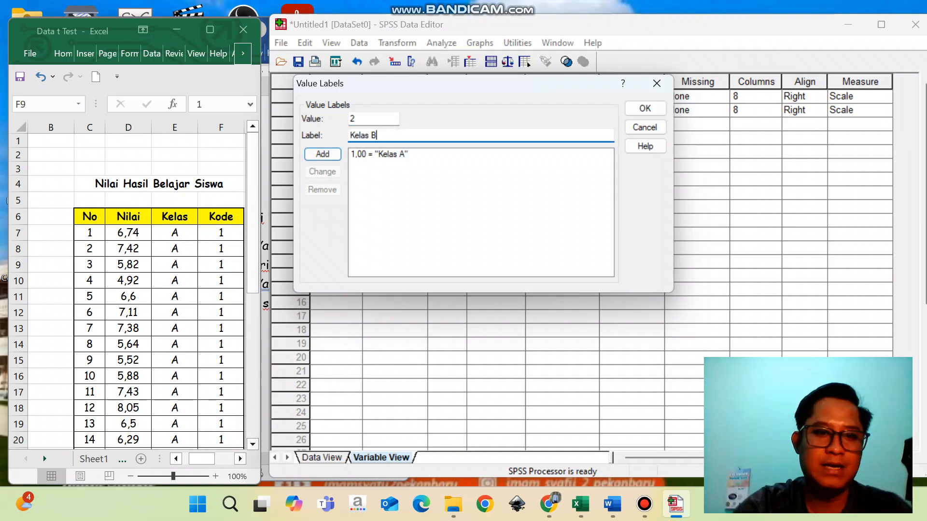
click(325, 151)
click(643, 107)
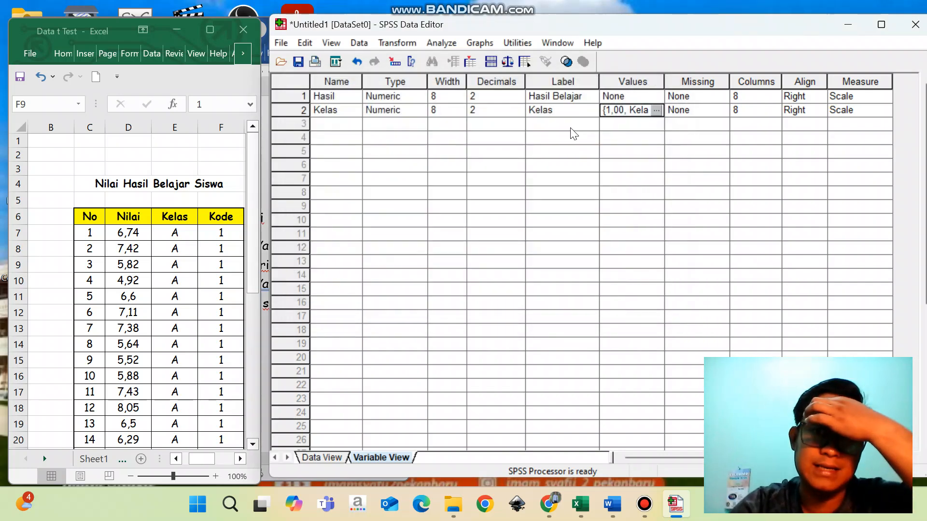
- Show the SPSS data grid, then switch to Excel and copy the Nilai scores in D7:D36
click(311, 458)
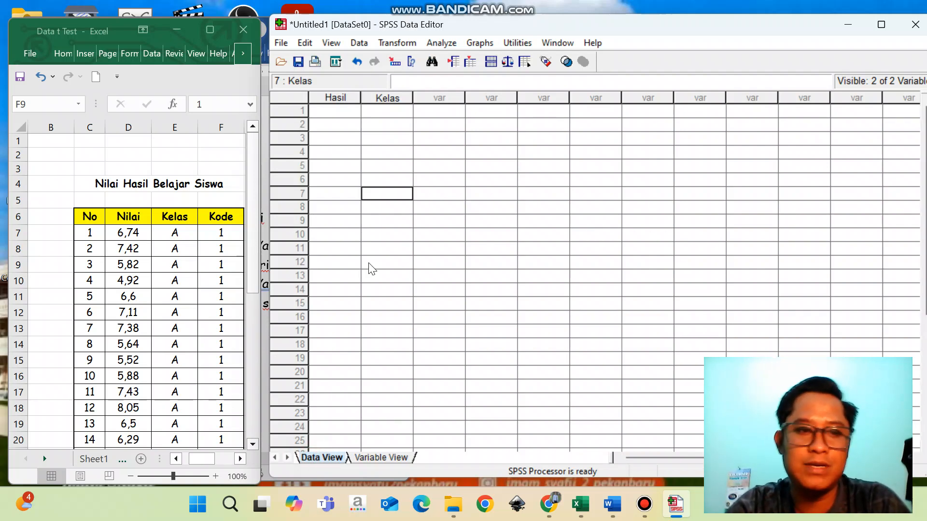
click(143, 235)
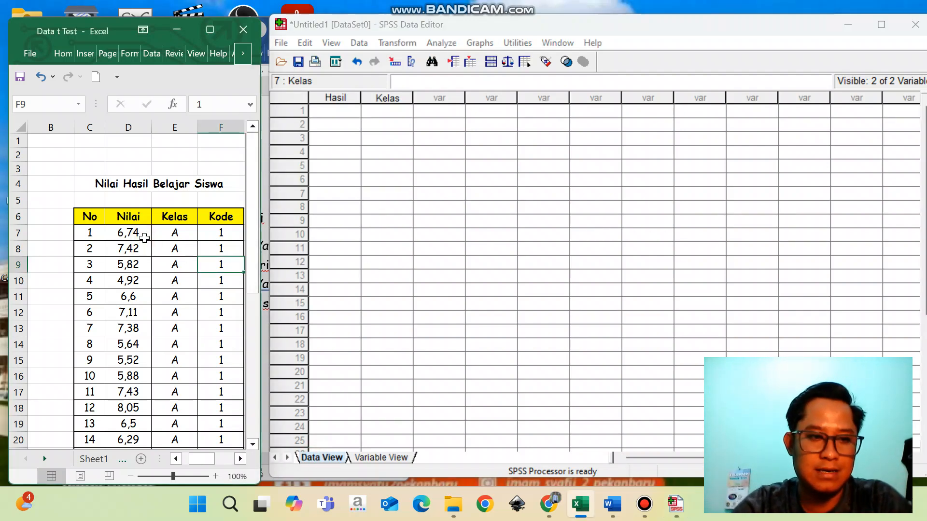
click(136, 232)
key(shift+Down)
key(shift+Down)
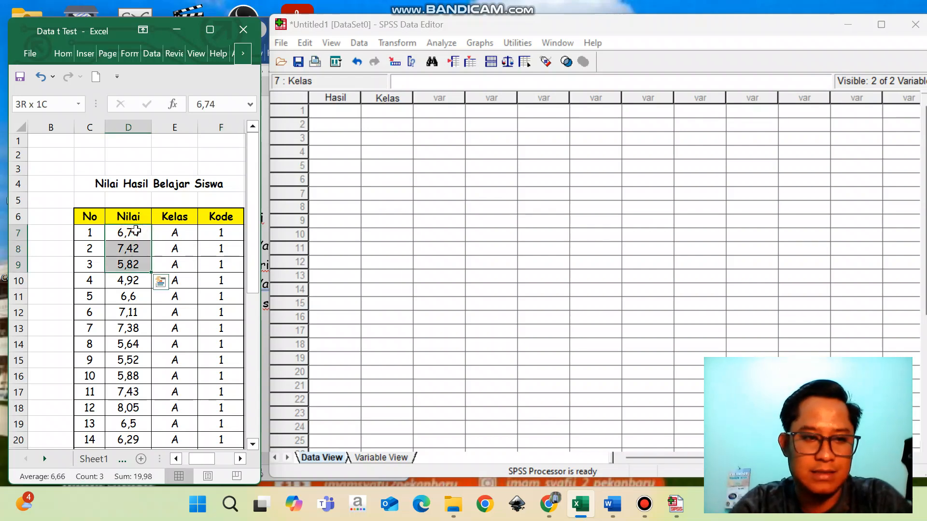
key(shift+Down)
key(shift+Down)
key(shift+Down)
key(shift+Down)
key(shift+Down)
key(shift+Down)
key(shift+Down)
key(shift+Down)
key(shift+Down)
key(shift+Down)
key(shift+Down)
key(shift+Down)
key(shift+Down)
key(shift+Down)
key(shift+Down)
key(shift+Down)
key(shift+Down)
key(shift+Down)
key(shift+Down)
key(shift+Down)
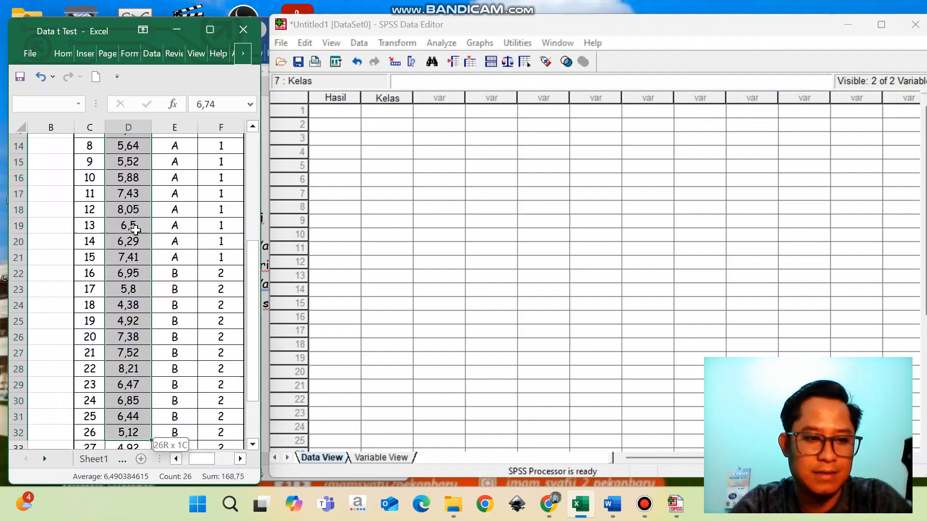
key(shift+Down)
key(shift+Down)
key(shift+Down)
key(shift+Down)
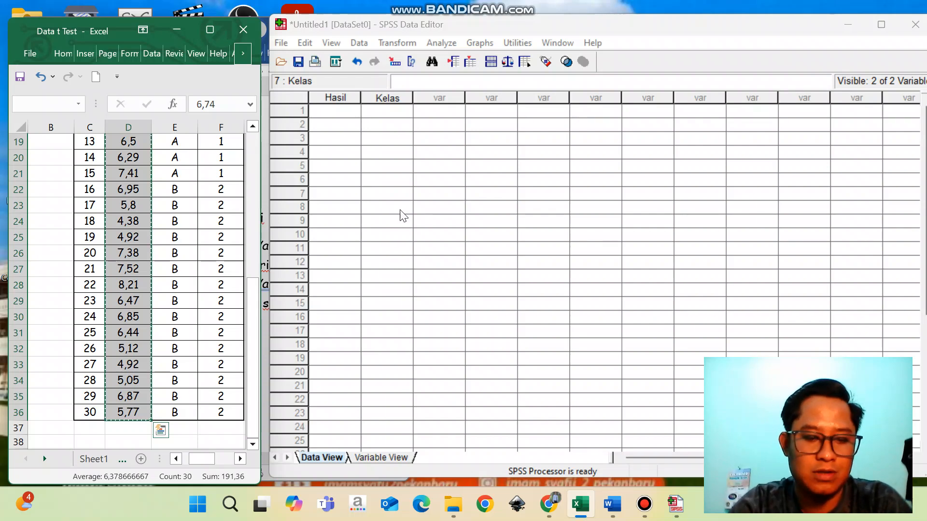
- Switch to SPSS and paste the copied scores into the Hasil column starting at row 1
drag(400, 210, 331, 117)
click(332, 117)
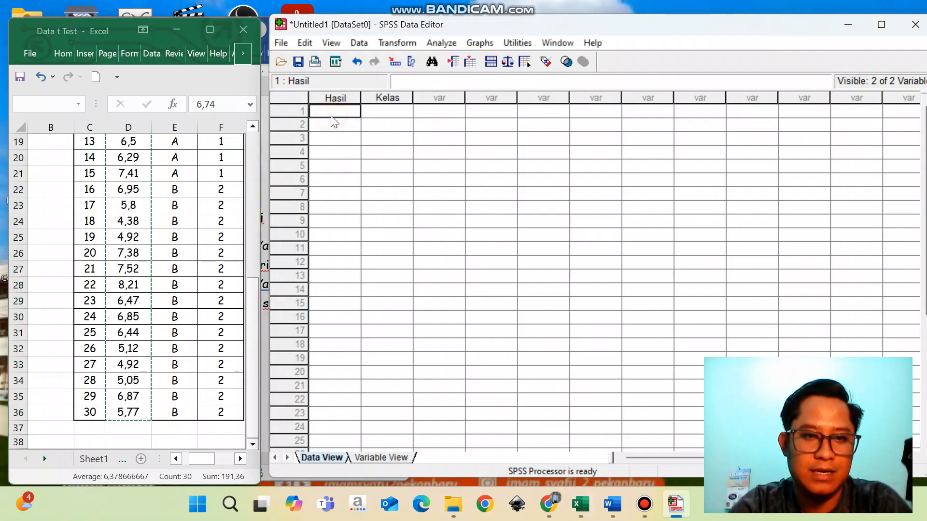
text(6,74 7,42 5,82 4,92 6,60 7,11 7,38 5,64 5,52 5,88 7,43 8,05 6,50 6,29 7,41 6,95 5,80 4,38 4,92 7,38 7,52 8,21 6,47 6,85 6,44 5,12 4,92 5,05 6,87 5,77)
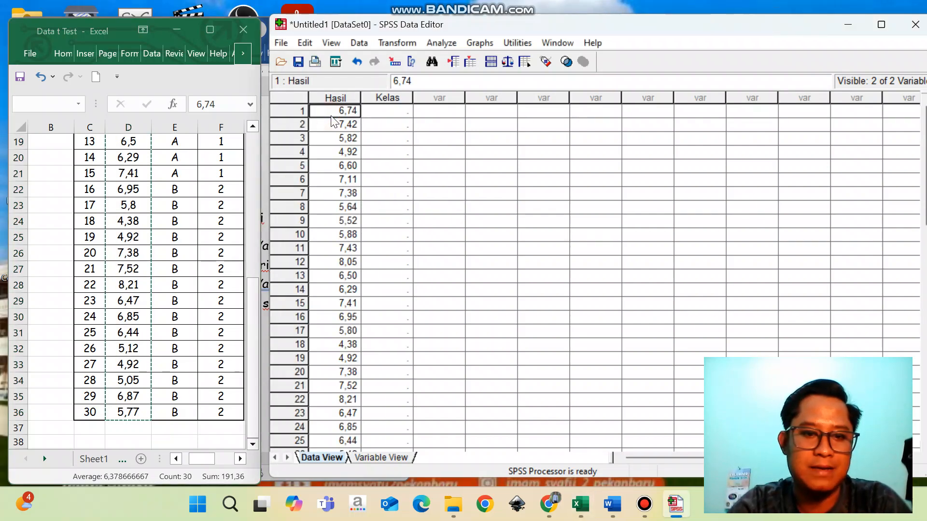
scroll(195, 162, up, 5)
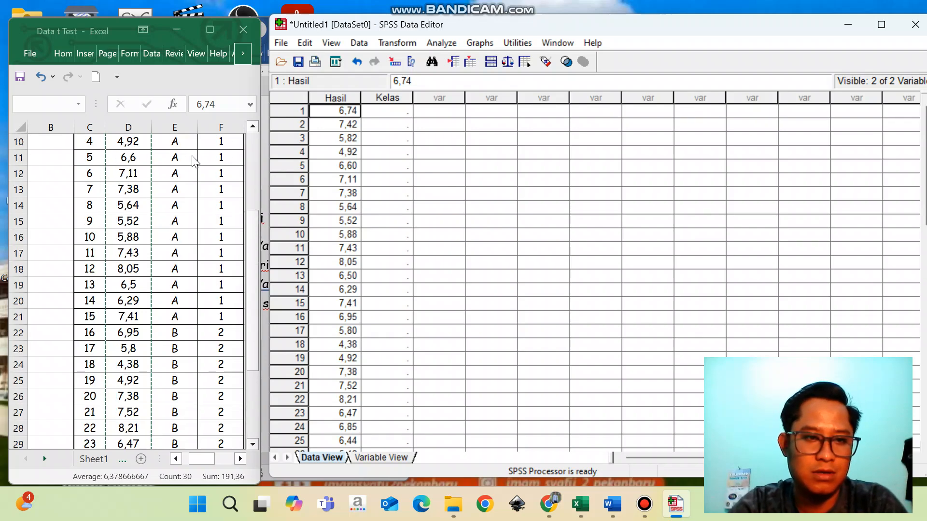
- Switch to Excel and copy the Kode class codes in F7:F36
click(222, 192)
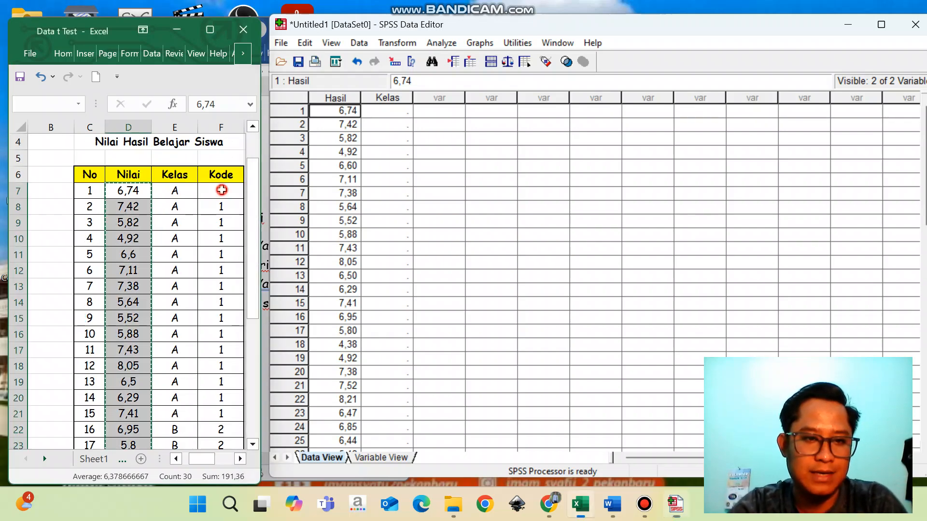
scroll(222, 191, down, 5)
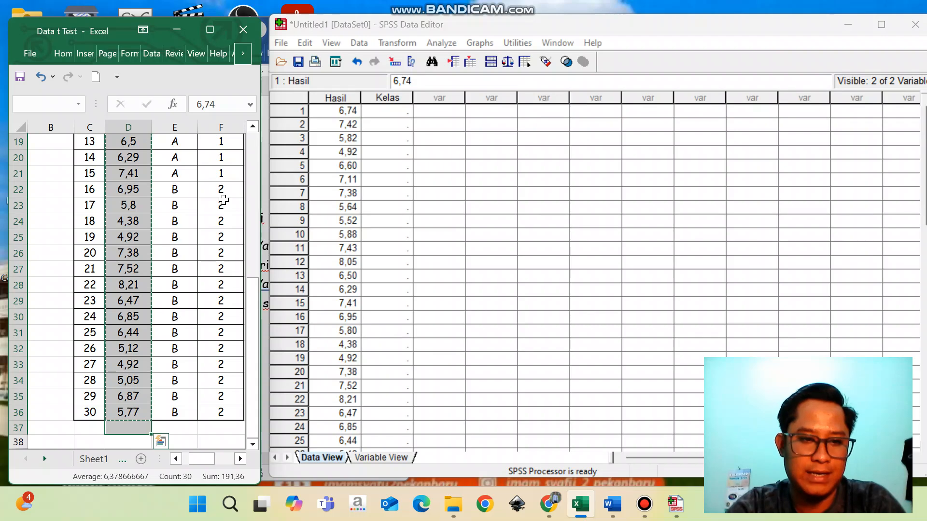
scroll(222, 192, up, 5)
click(224, 201)
mouse_move(224, 201)
mouse_down()
mouse_move(238, 234)
mouse_move(223, 201)
mouse_up()
key(shift+Down)
key(shift+Down)
key(shift+Down)
key(shift+Down)
key(shift+Down)
key(shift+Down)
key(shift+Down)
key(shift+Down)
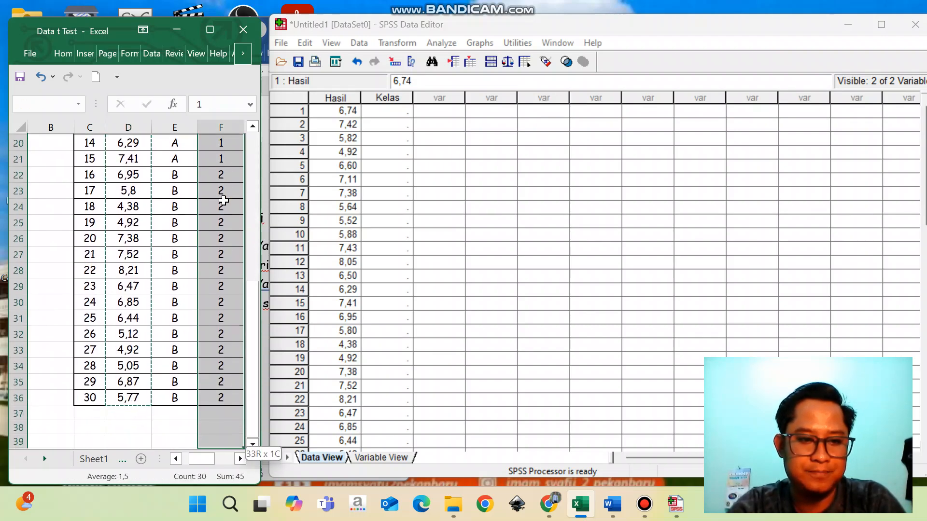
key(shift+Up)
key(shift+Up)
key(shift+Up)
key(shift+Up)
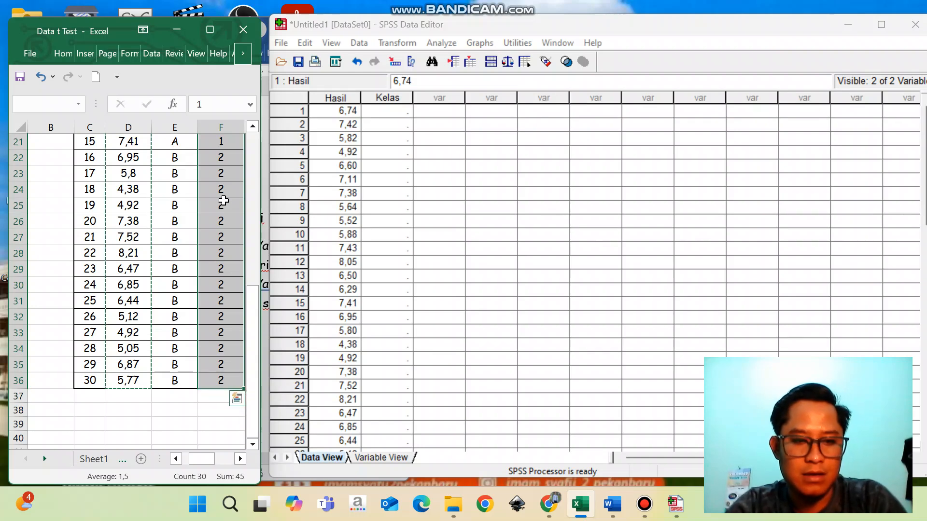
key(ctrl+c)
- Switch to SPSS and paste the copied class codes into the Kelas column starting at row 1
click(390, 114)
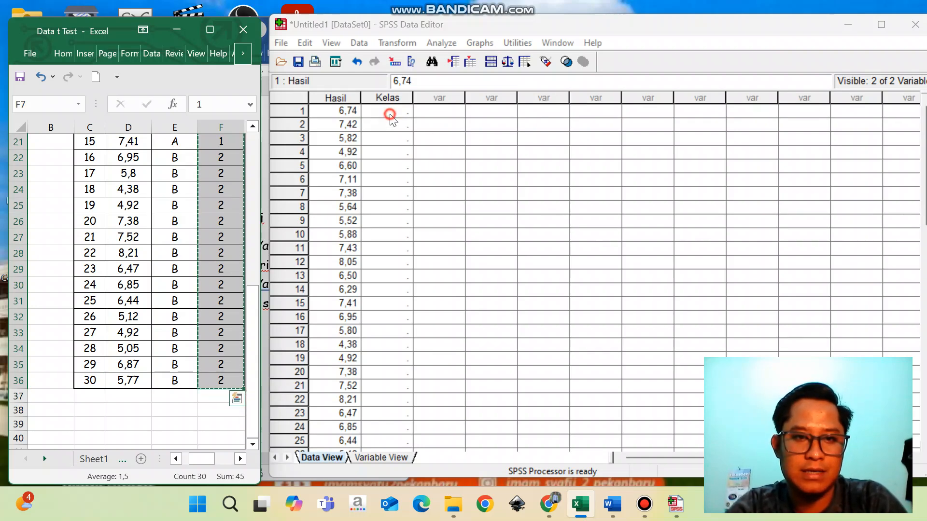
key(ctrl+v)
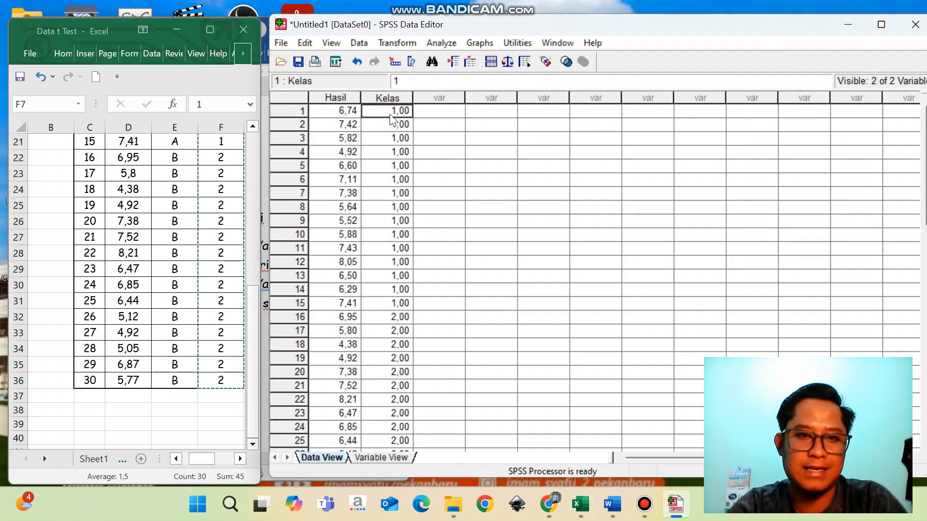
click(463, 167)
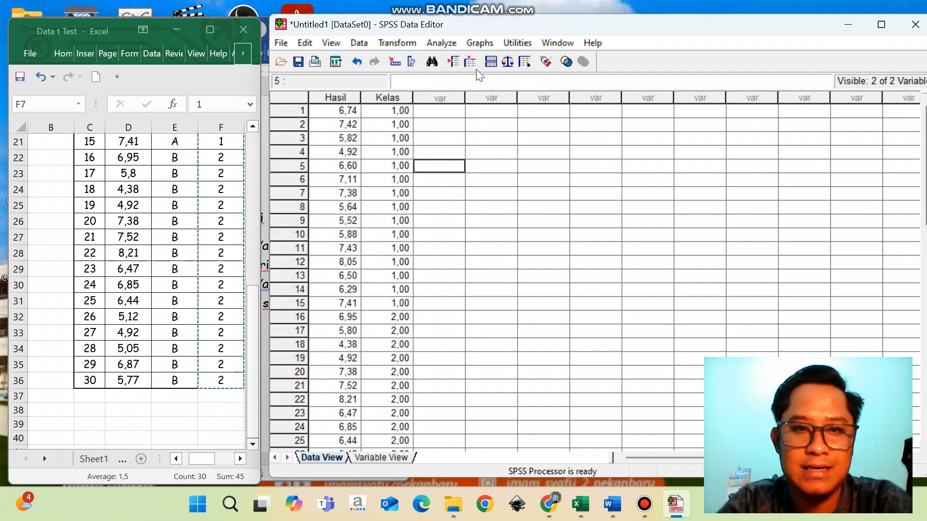
- Start an Explore analysis with Hasil Belajar as the dependent variable and Kelas as the factor
click(434, 43)
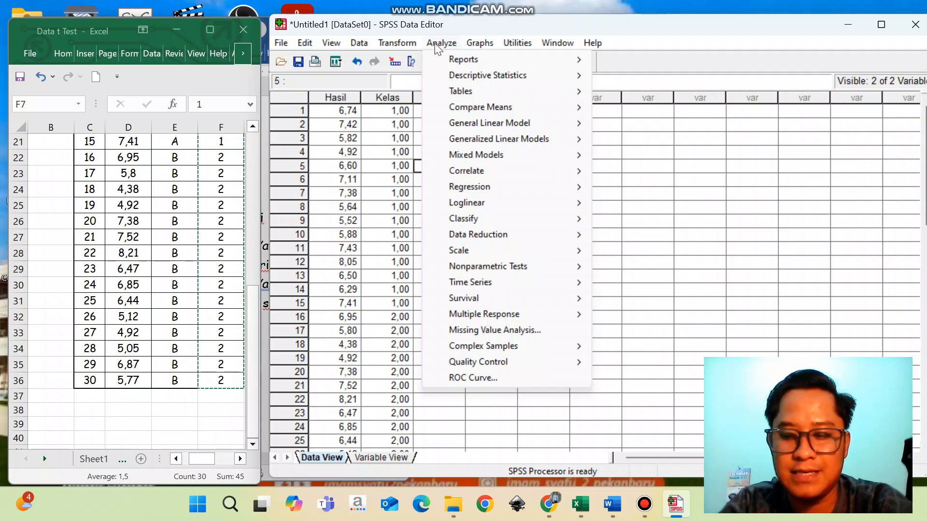
mouse_move(453, 76)
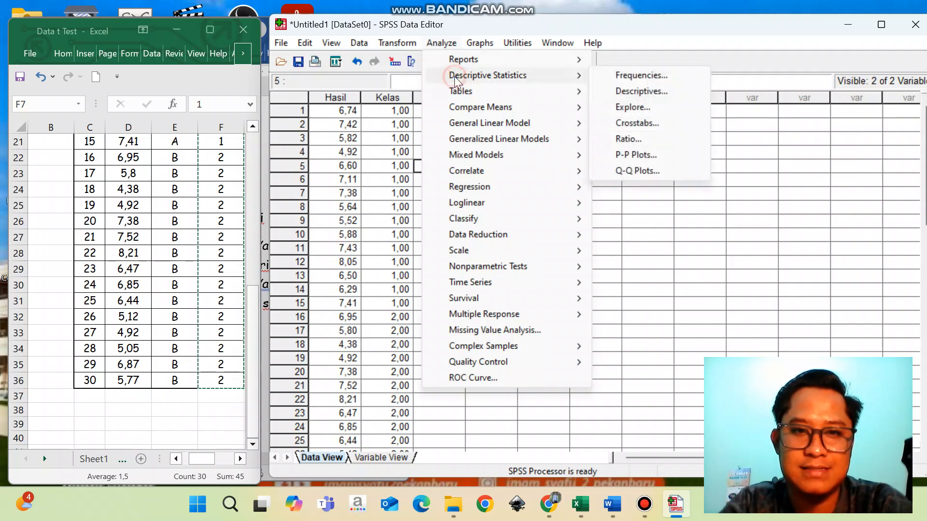
click(616, 106)
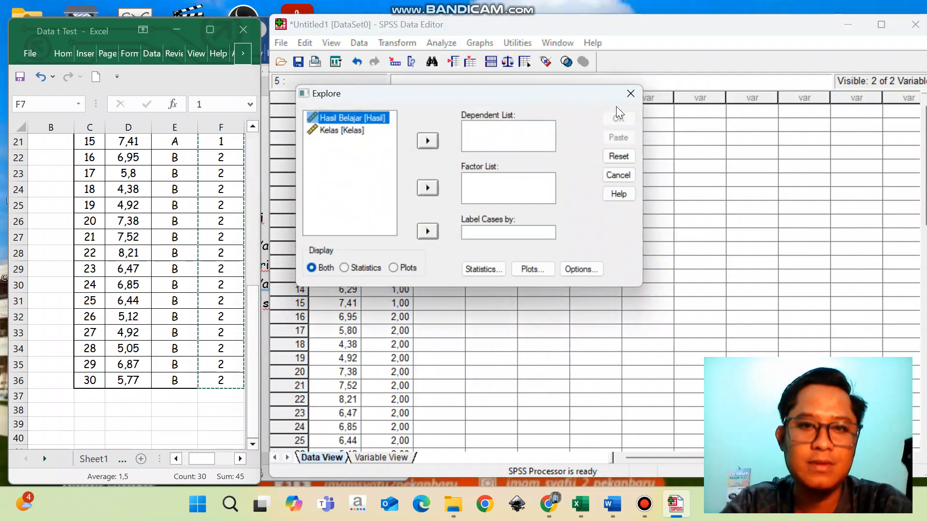
click(427, 140)
click(345, 123)
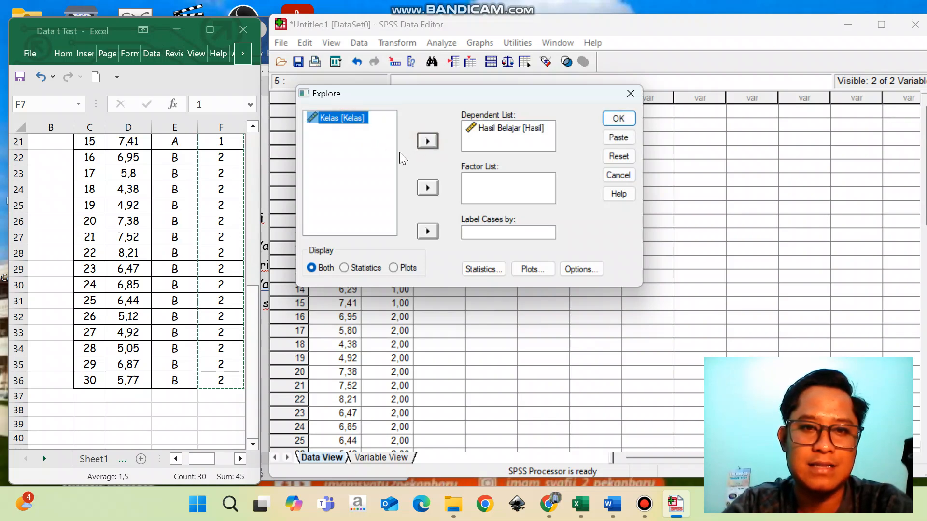
click(427, 190)
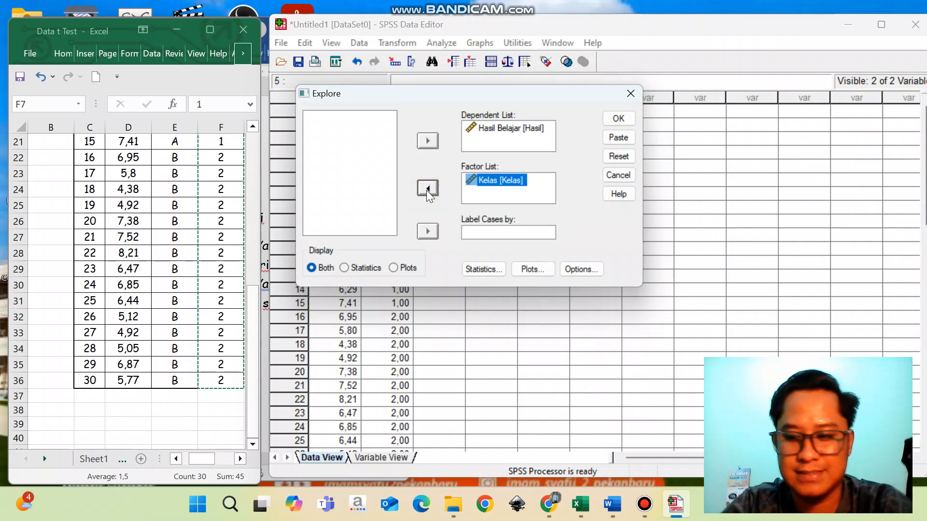
- Include normality plots with tests in the Explore analysis and run it
click(528, 270)
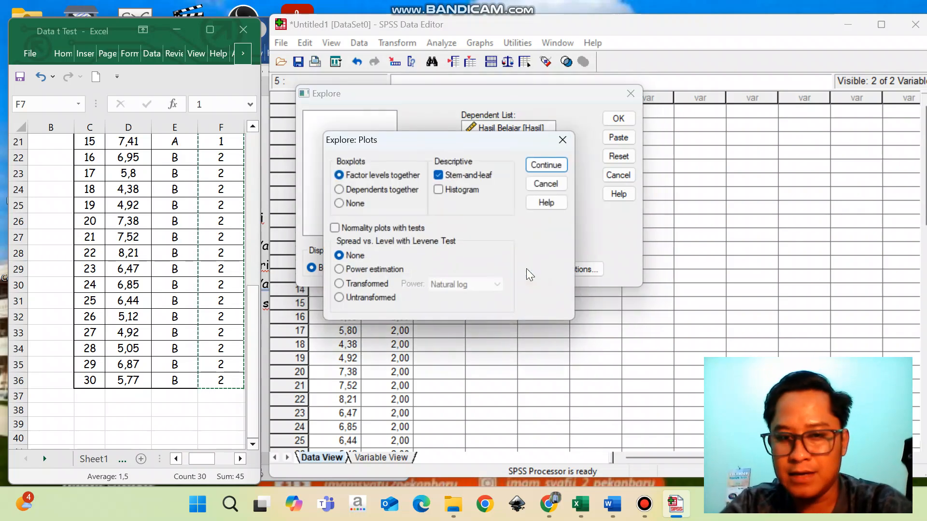
click(334, 229)
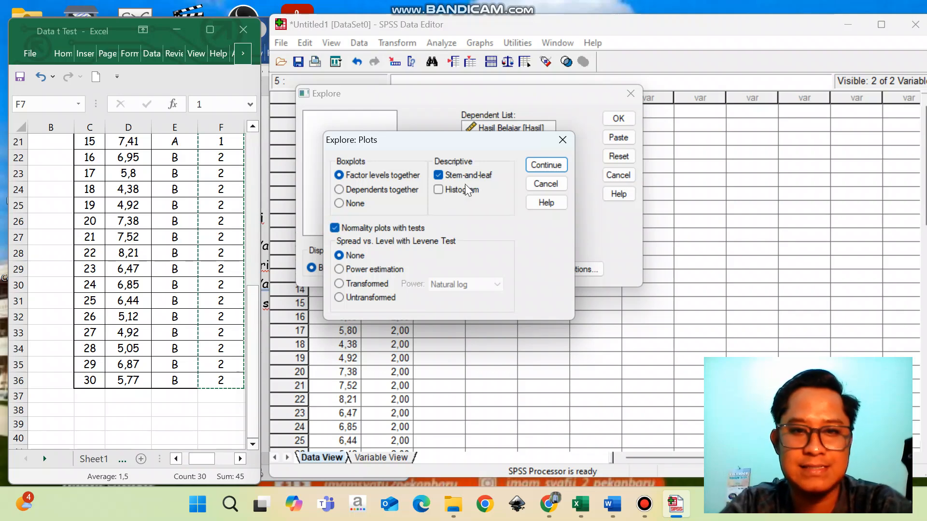
click(534, 165)
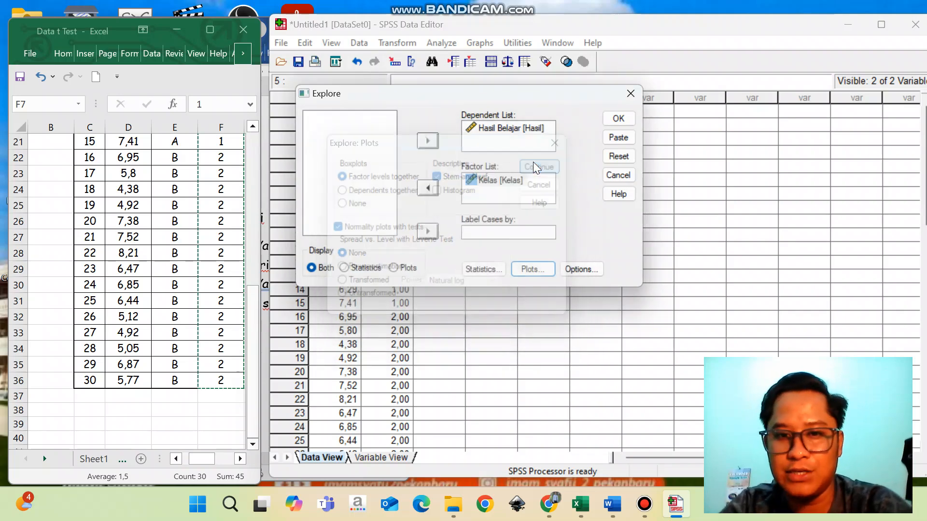
click(623, 118)
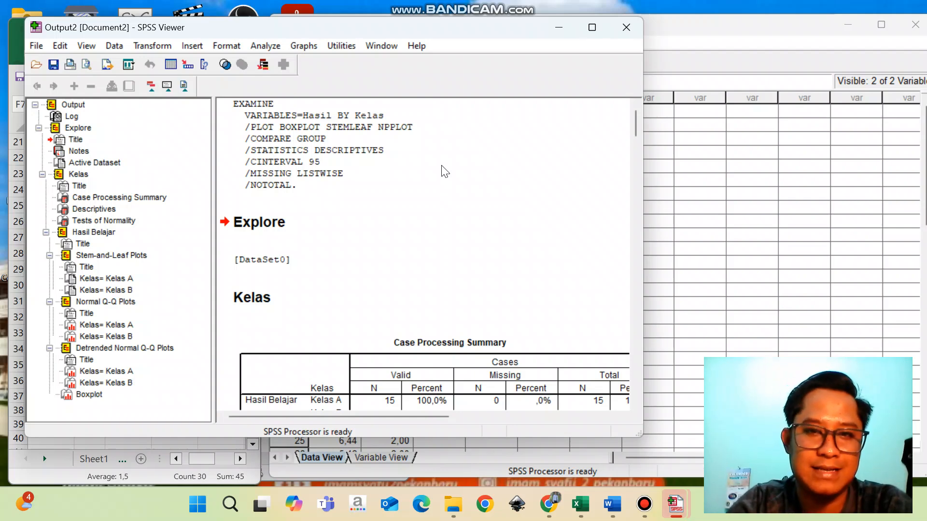
- Look through the Explore descriptives, then switch to Word and read the significance criteria under UJI NORMALITAS
scroll(634, 145, down, 10)
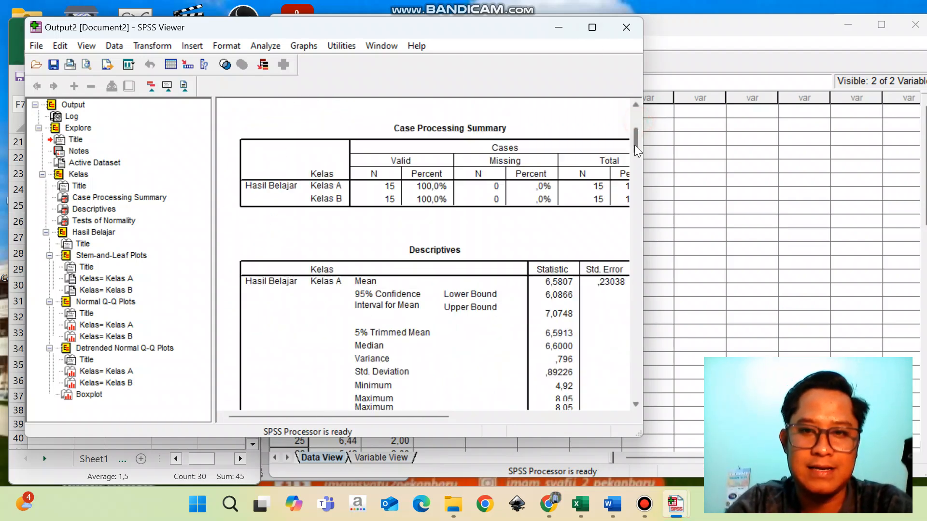
drag(646, 219, 630, 163)
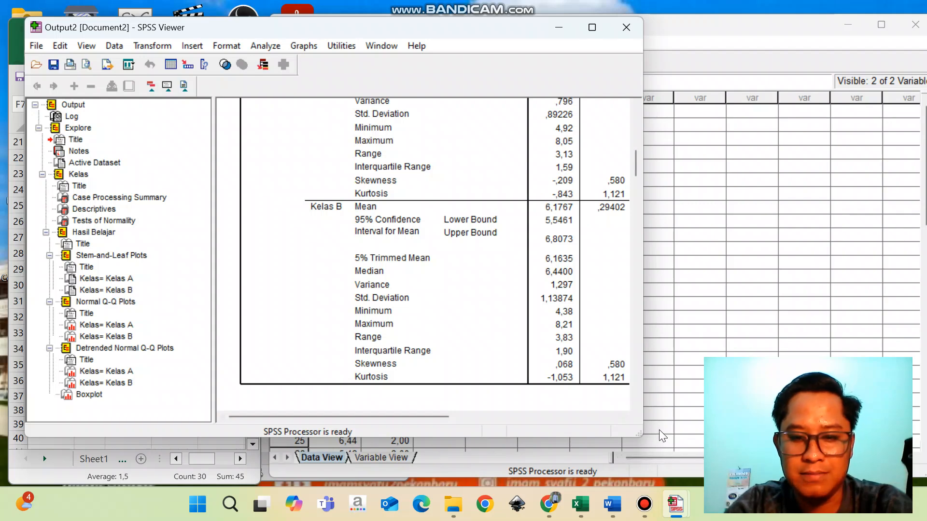
click(611, 504)
scroll(237, 304, down, 1)
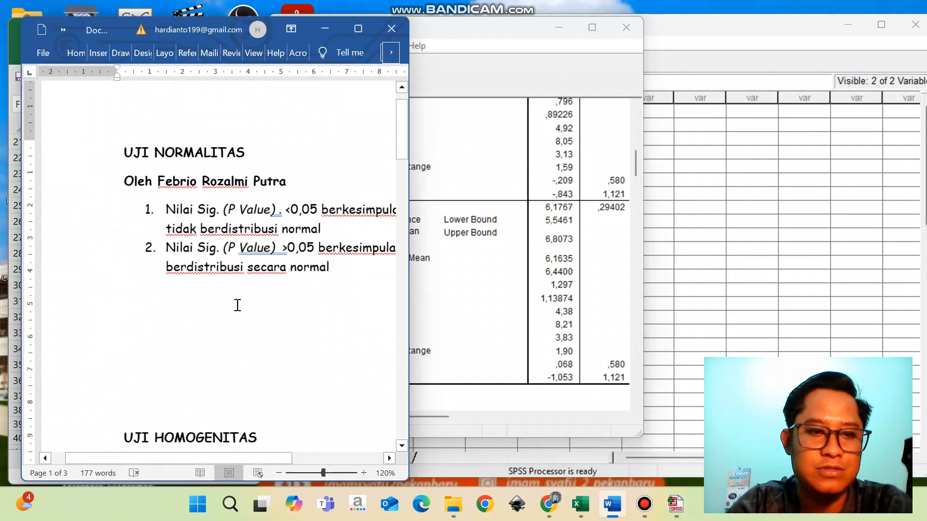
scroll(237, 304, right, 5)
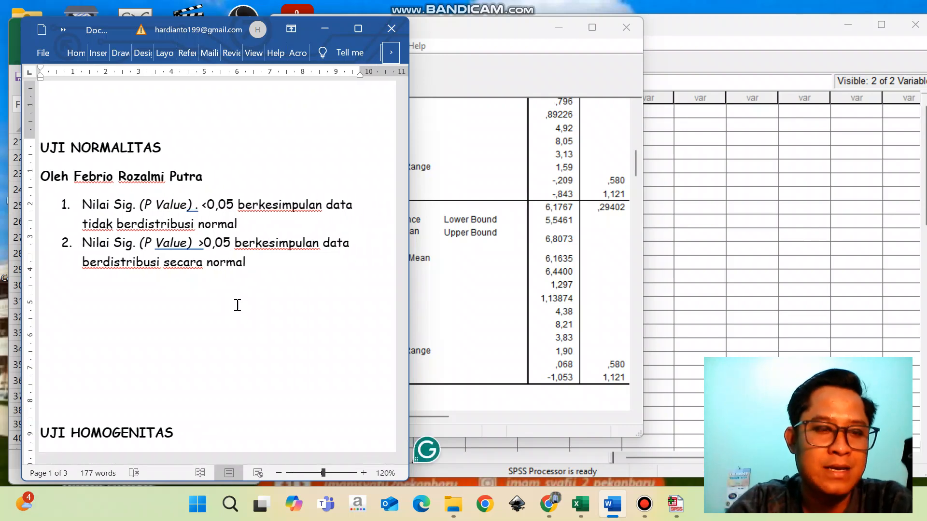
scroll(237, 305, left, 1)
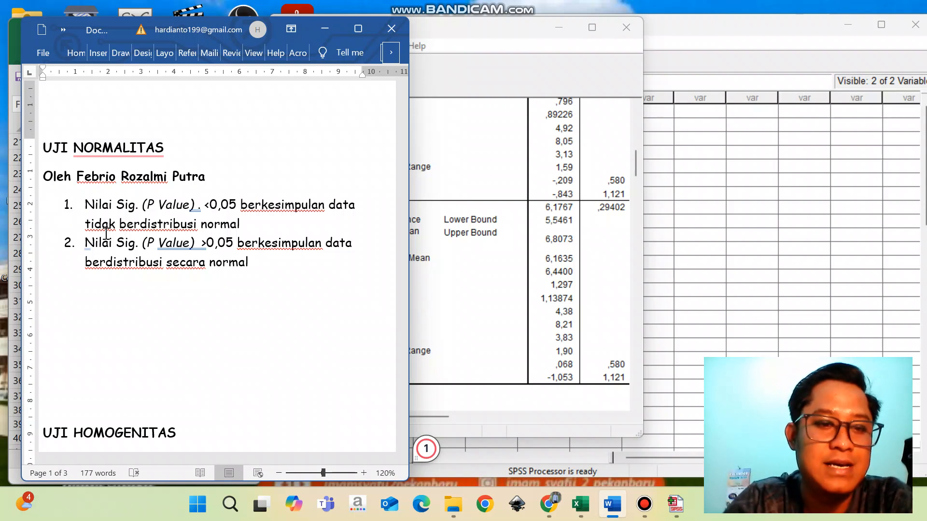
scroll(105, 234, up, 1)
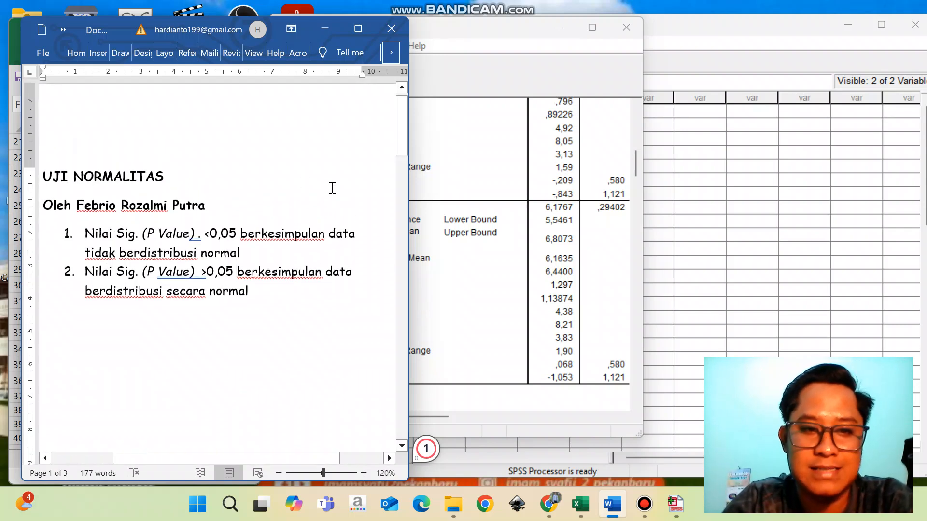
- Switch to the SPSS output, examine the Sig. values in Tests of Normality, and compare them with the Word criteria
click(487, 212)
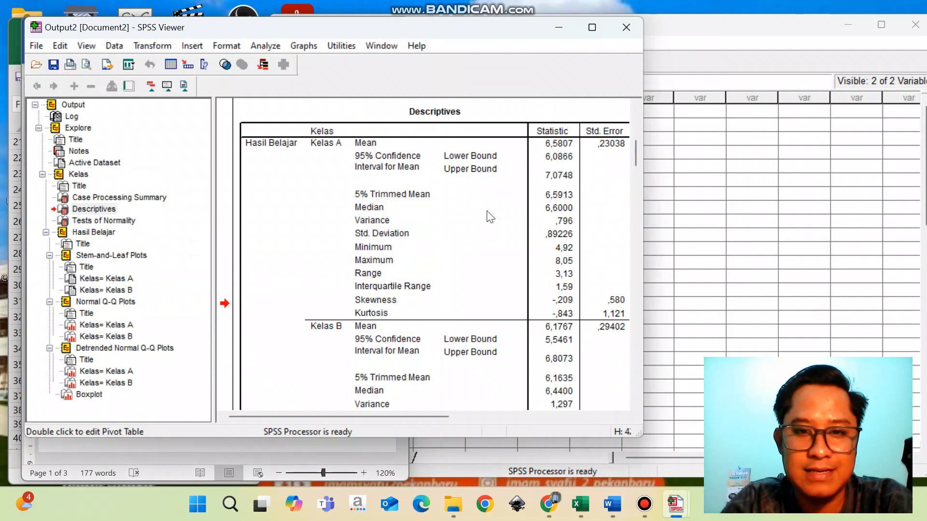
drag(430, 418, 475, 413)
drag(635, 152, 639, 176)
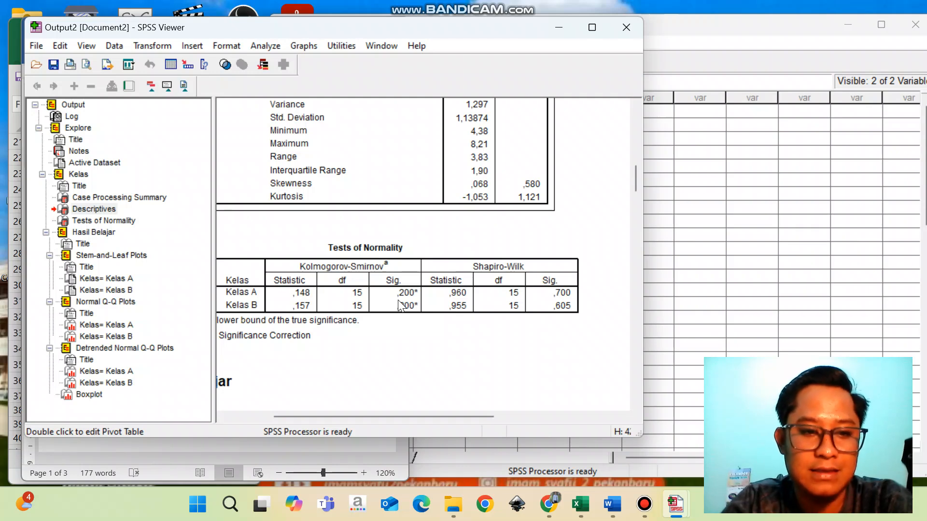
click(621, 508)
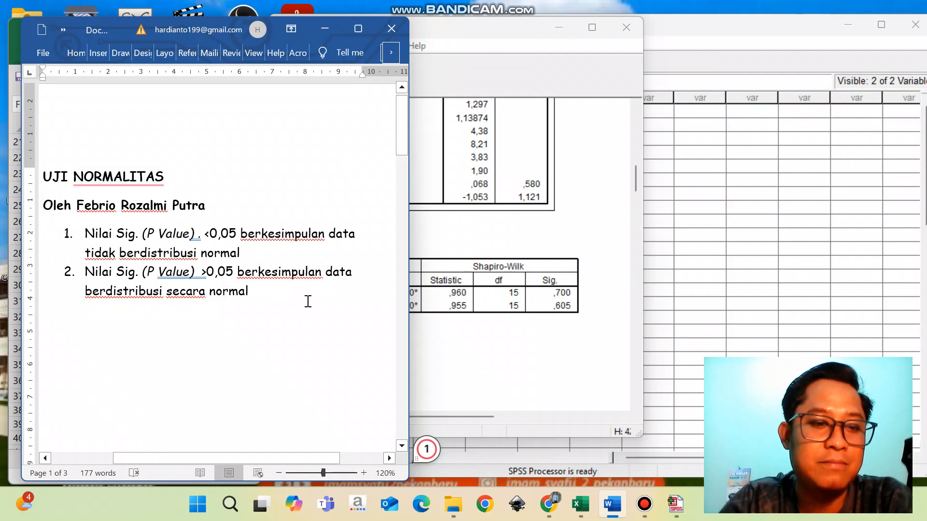
- Close the SPSS output viewer without saving its contents and return to the Data Editor
click(476, 245)
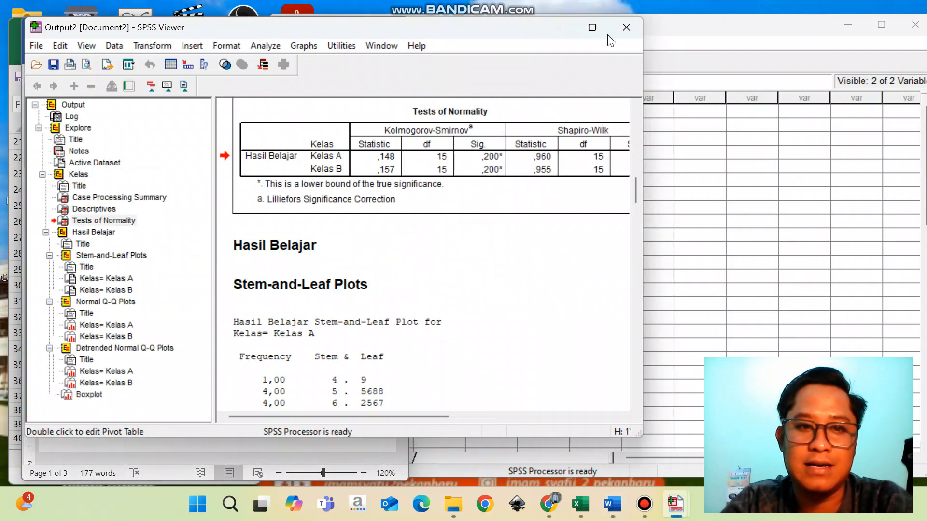
click(625, 28)
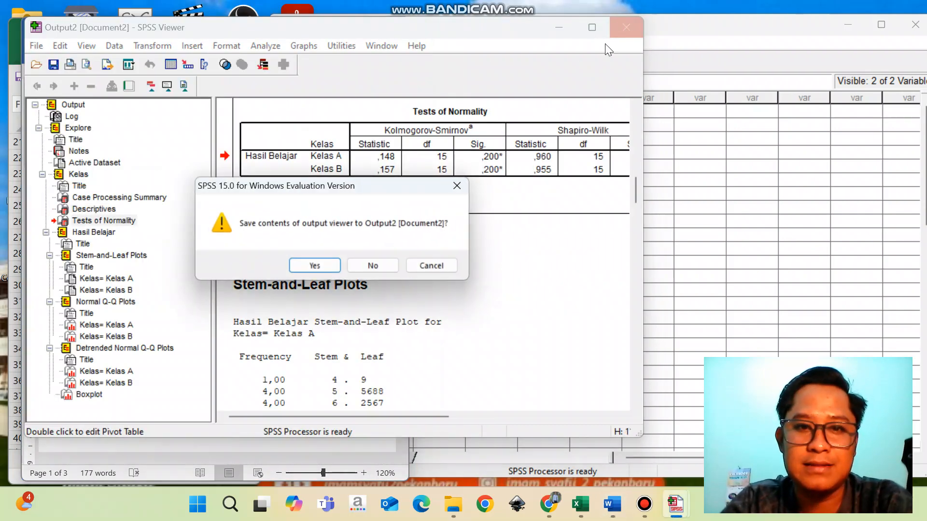
click(372, 266)
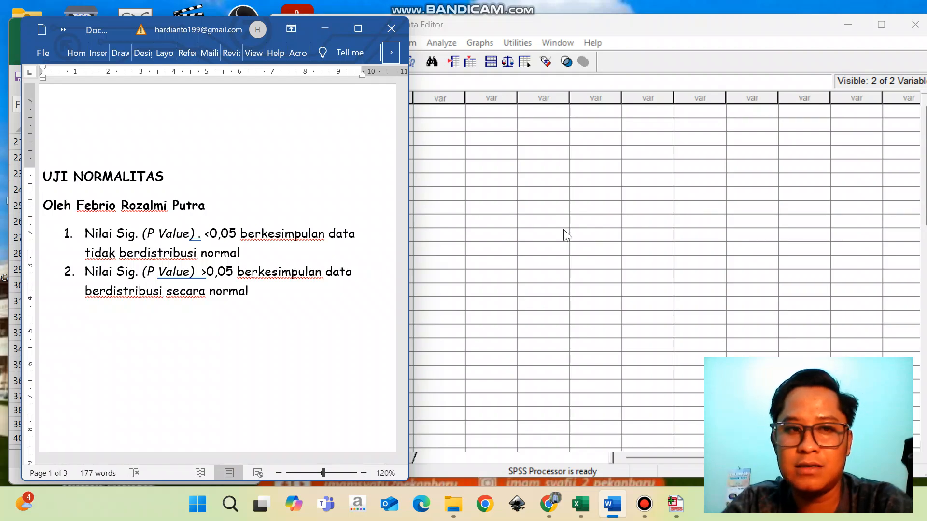
click(564, 230)
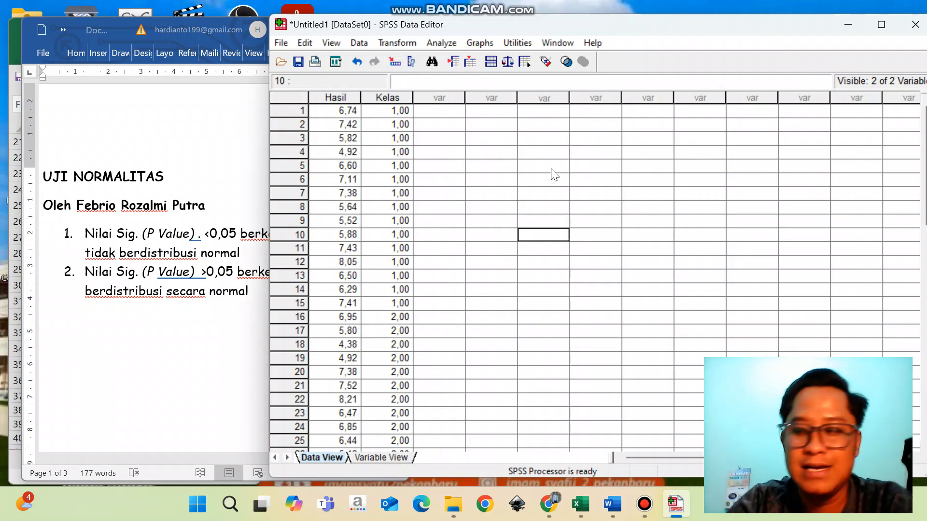
- Set up a One-Way ANOVA with Hasil Belajar as the dependent variable and Kelas as the factor
click(440, 44)
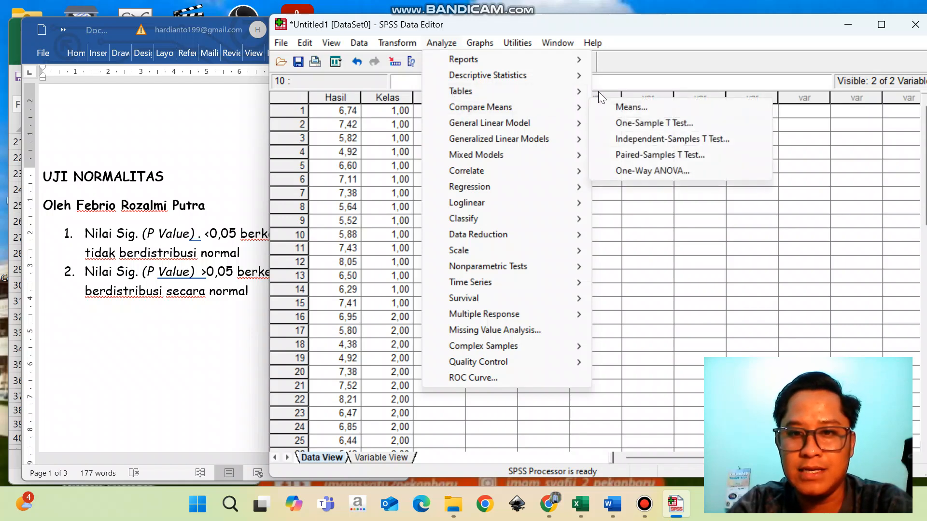
mouse_move(563, 108)
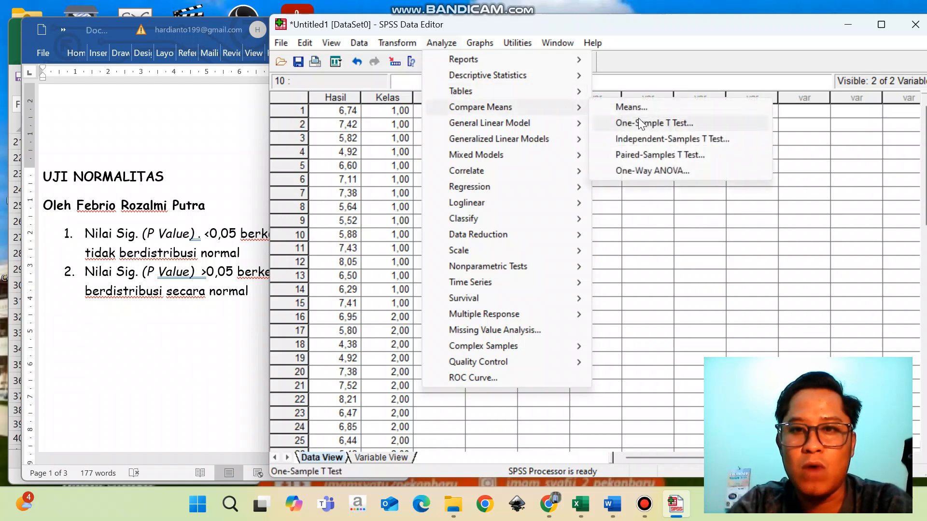
click(653, 169)
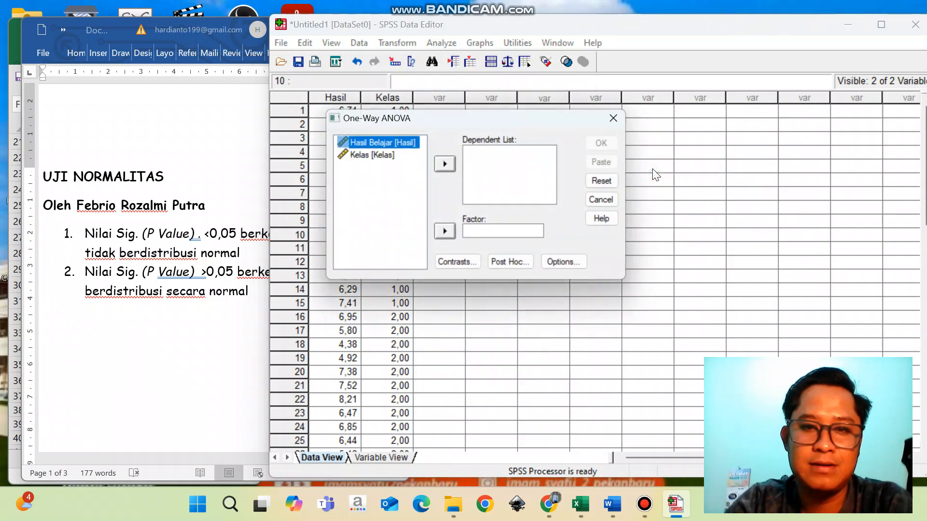
click(447, 163)
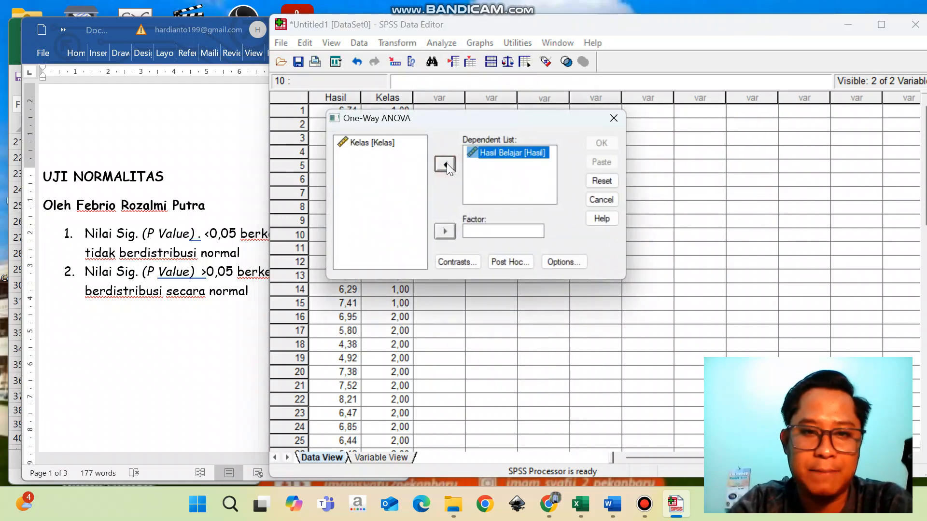
click(383, 143)
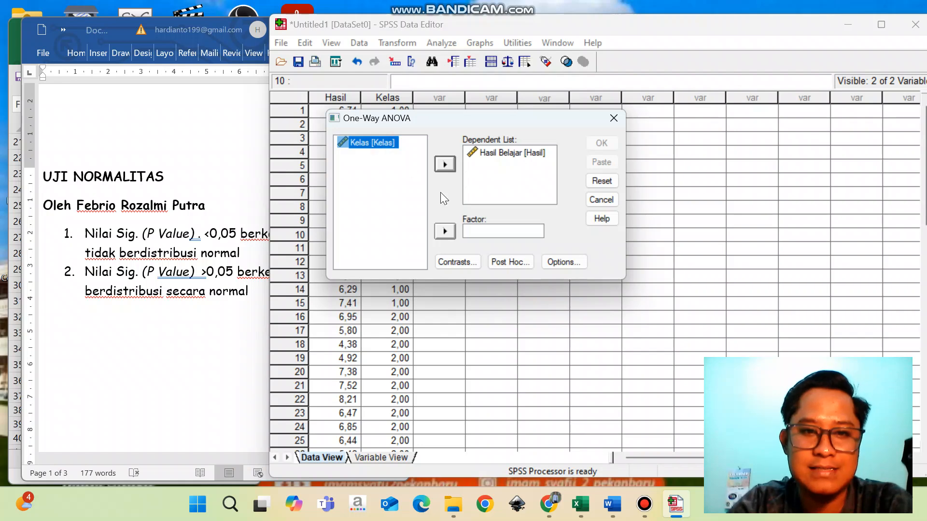
click(444, 232)
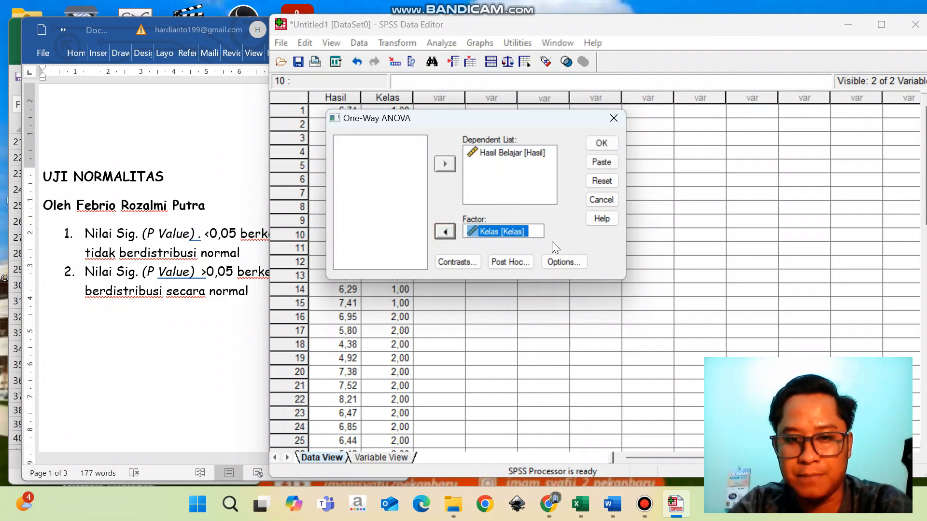
- Enable the Homogeneity of variance test option for the One-Way ANOVA and run the analysis
click(557, 263)
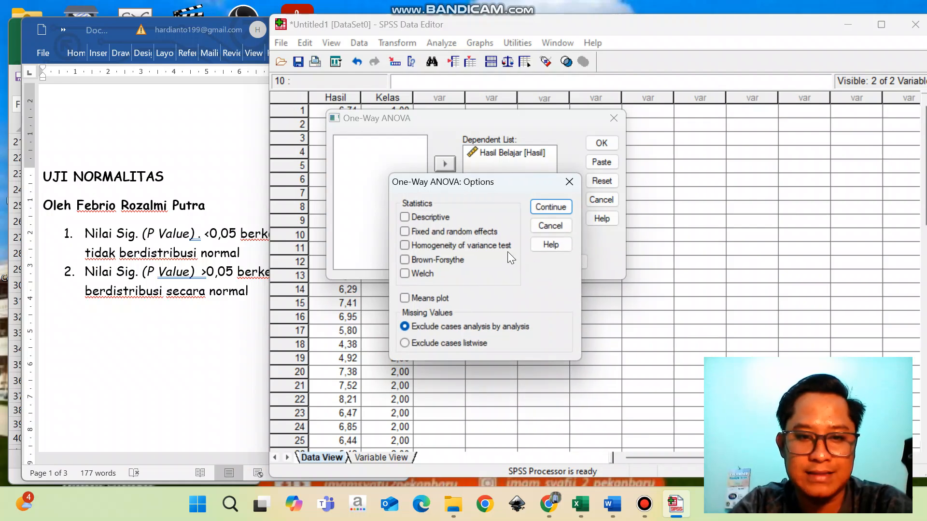
click(483, 245)
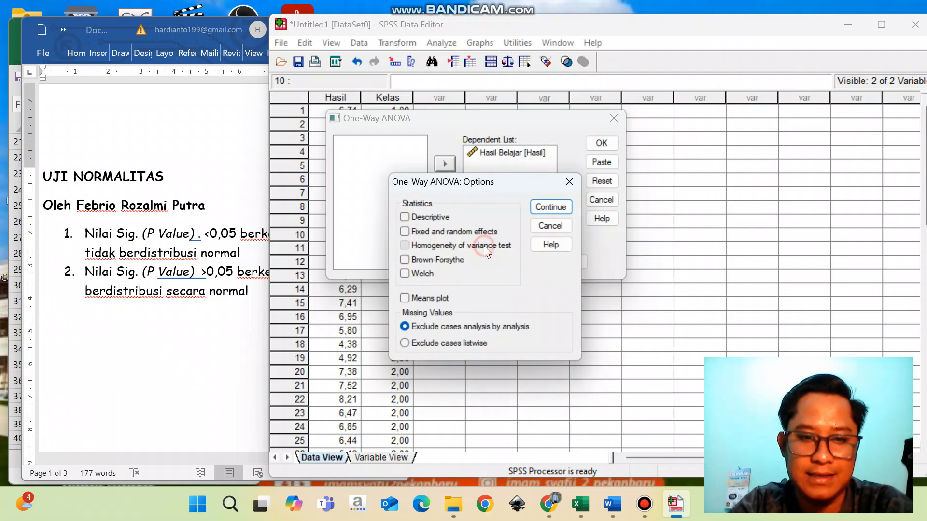
click(559, 206)
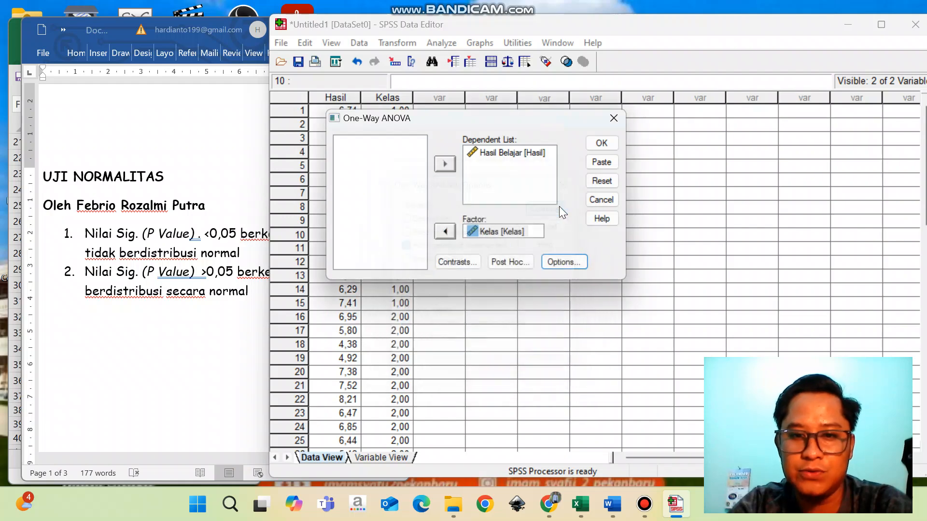
click(602, 146)
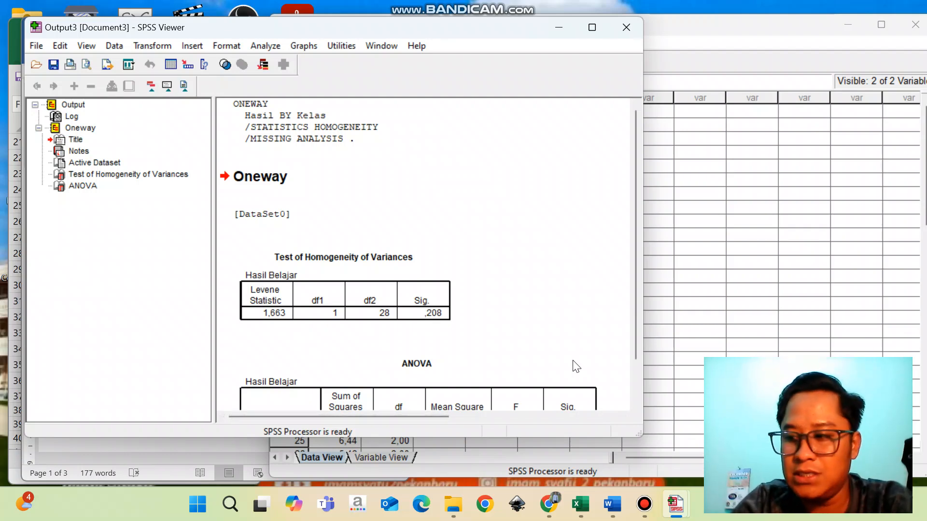
- Compare the Sig. value in Test of Homogeneity of Variances with the UJI HOMOGENITAS criteria in Word, switching between SPSS and Word
click(609, 504)
scroll(207, 342, down, 8)
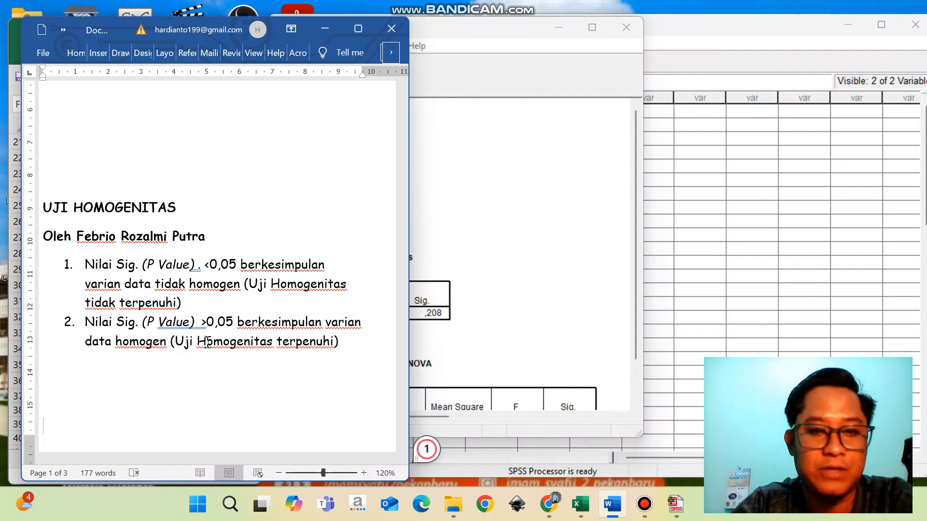
click(506, 313)
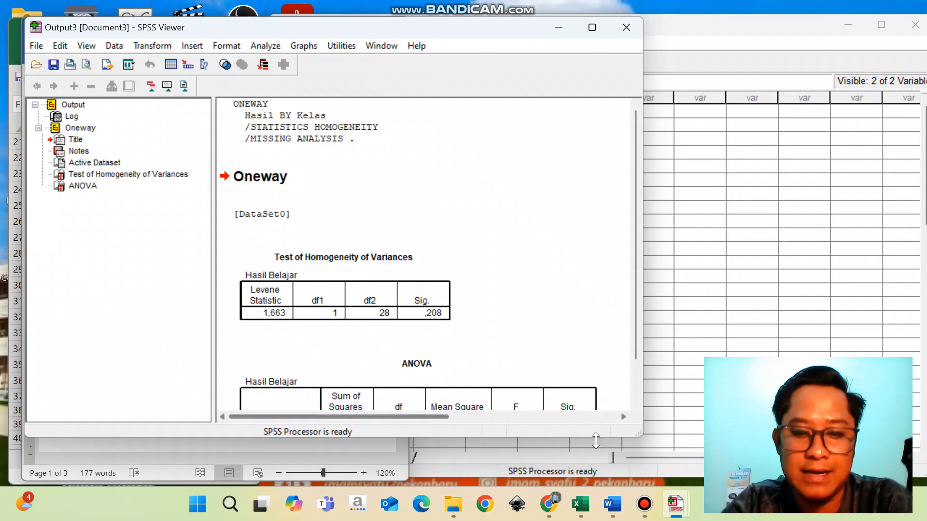
click(612, 504)
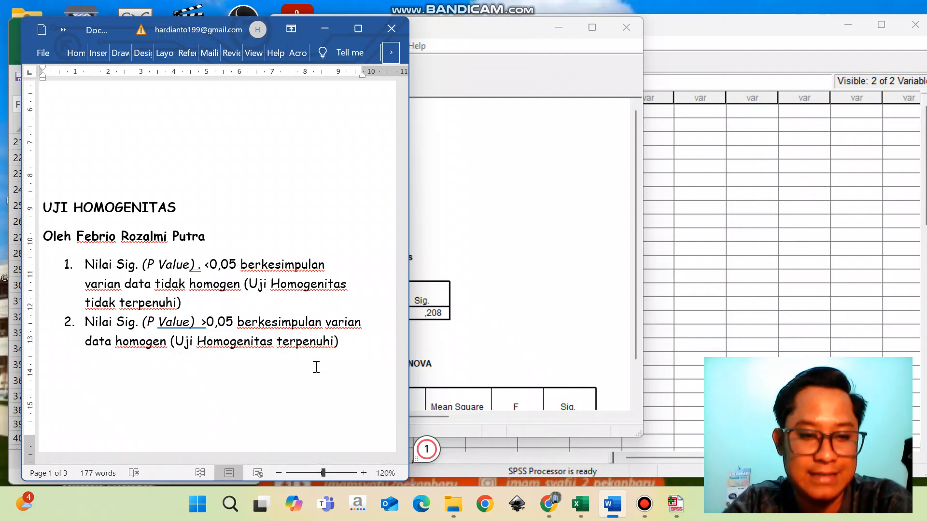
click(512, 232)
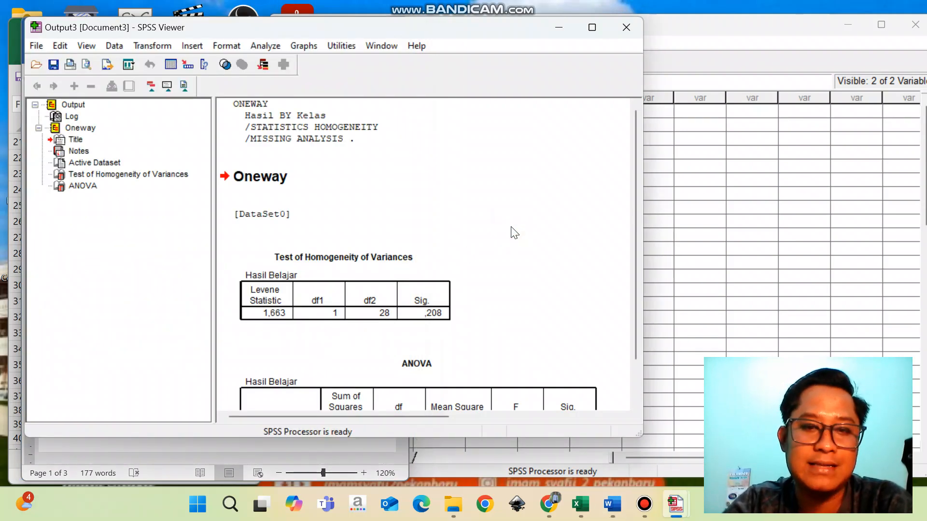
- View the full ANOVA table in the SPSS output, then switch to Word and read the criteria under UJI ONE WAY ANAVA
drag(635, 176, 642, 231)
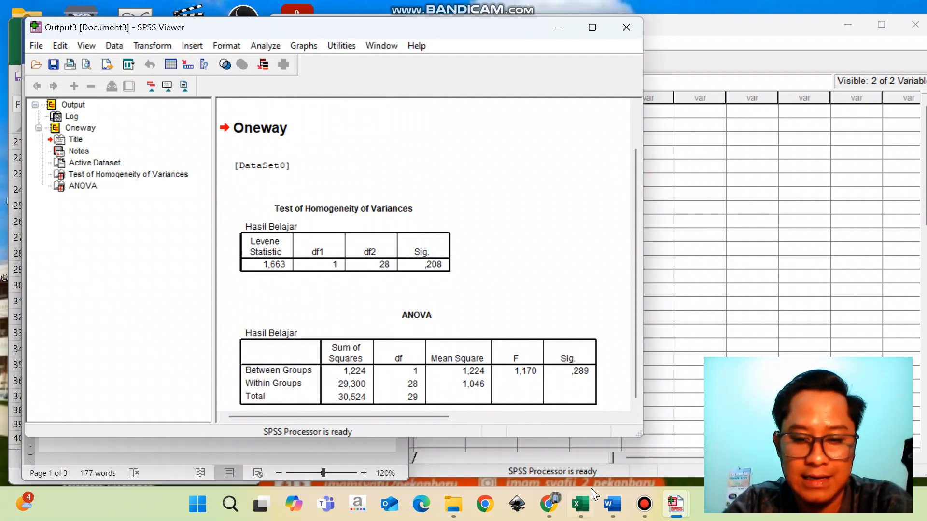
click(619, 506)
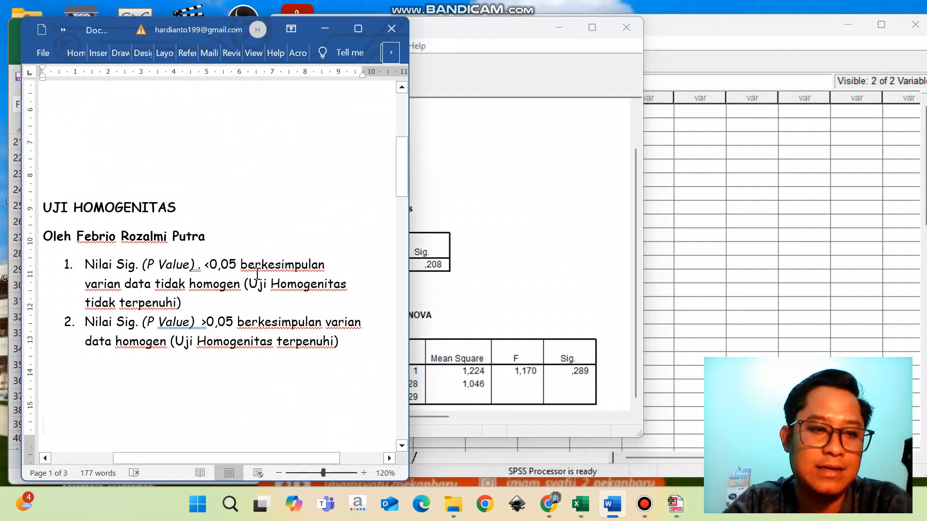
scroll(257, 273, down, 9)
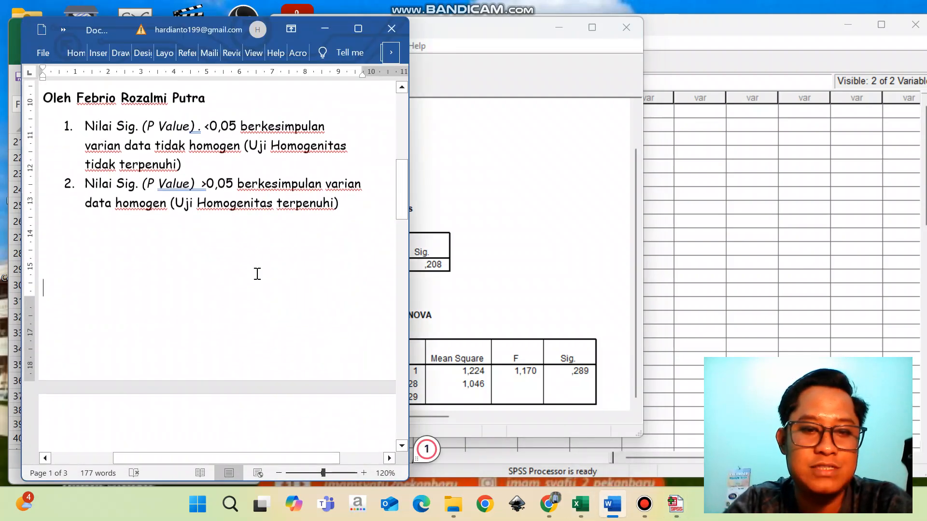
scroll(257, 274, down, 6)
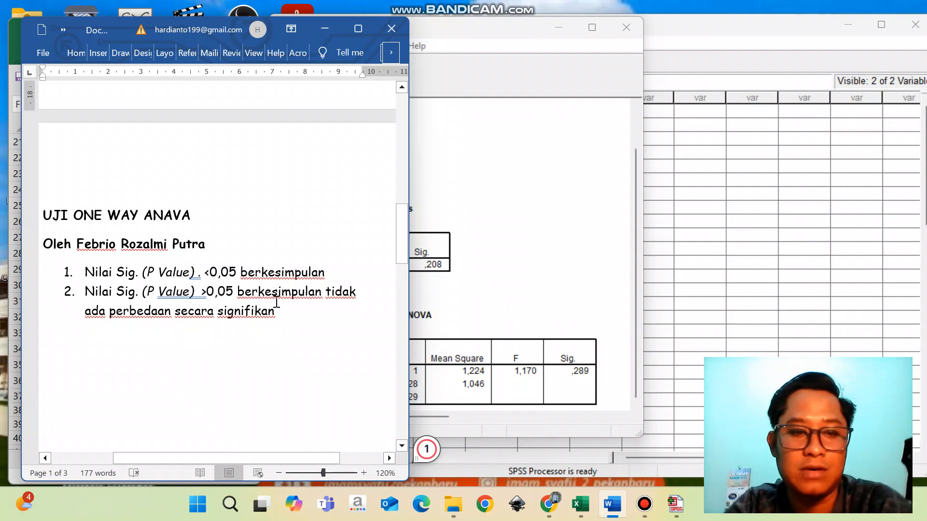
scroll(276, 303, down, 1)
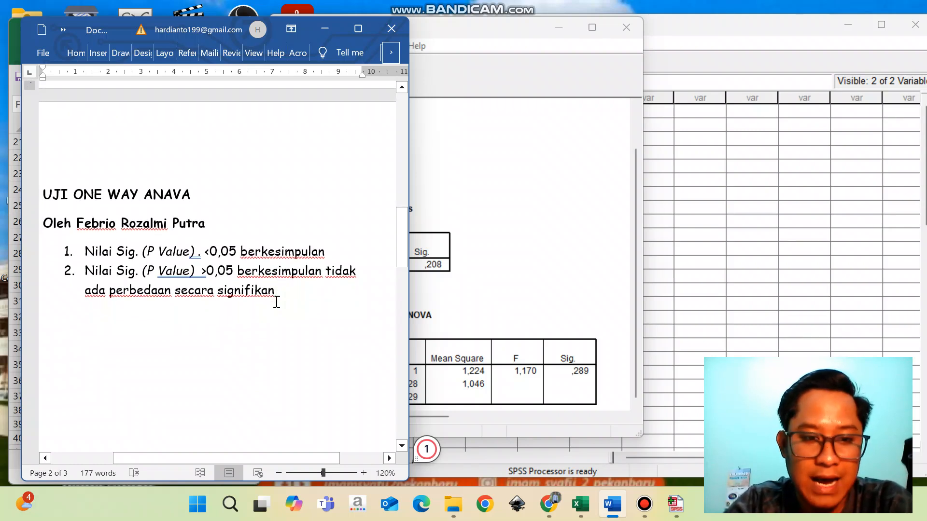
scroll(300, 275, right, 2)
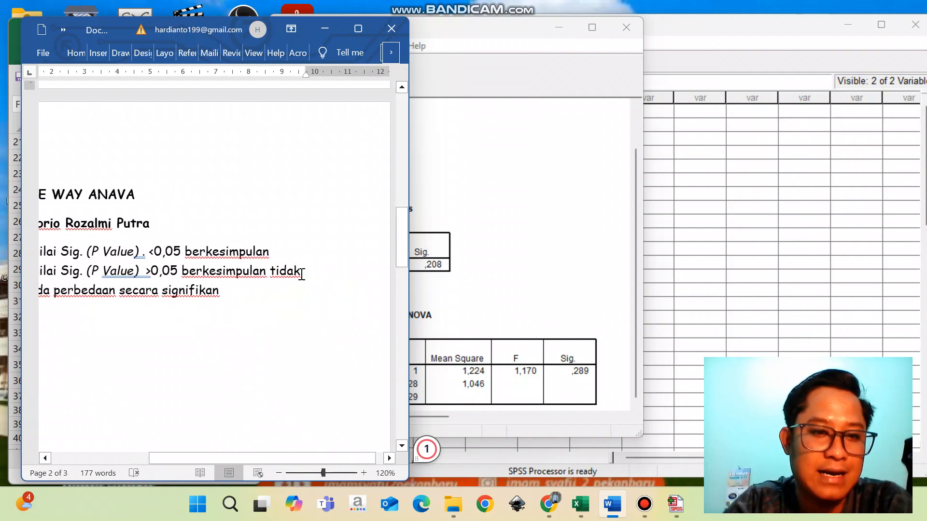
scroll(301, 274, left, 1)
scroll(302, 274, left, 1)
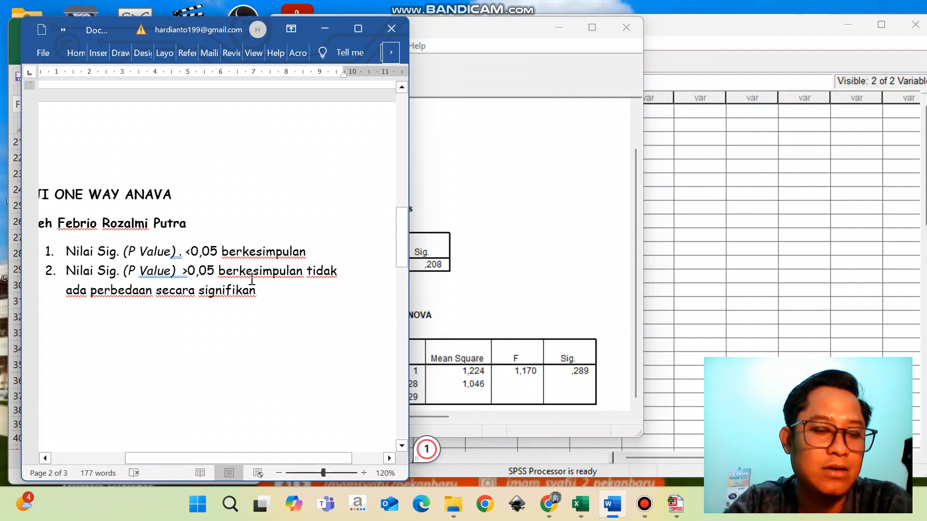
scroll(252, 280, down, 1)
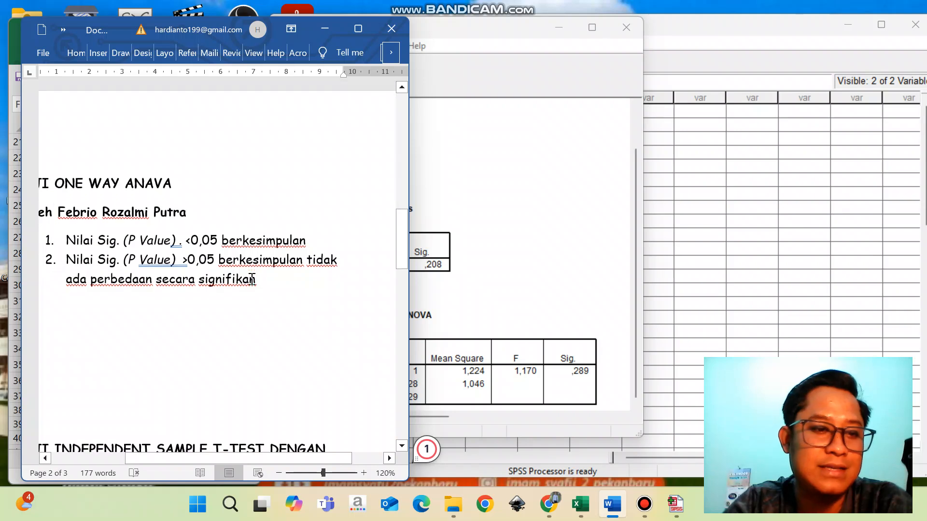
scroll(252, 280, up, 1)
- Switch to the SPSS output and check the ANOVA Sig. value against the one-way criteria in Word
click(454, 247)
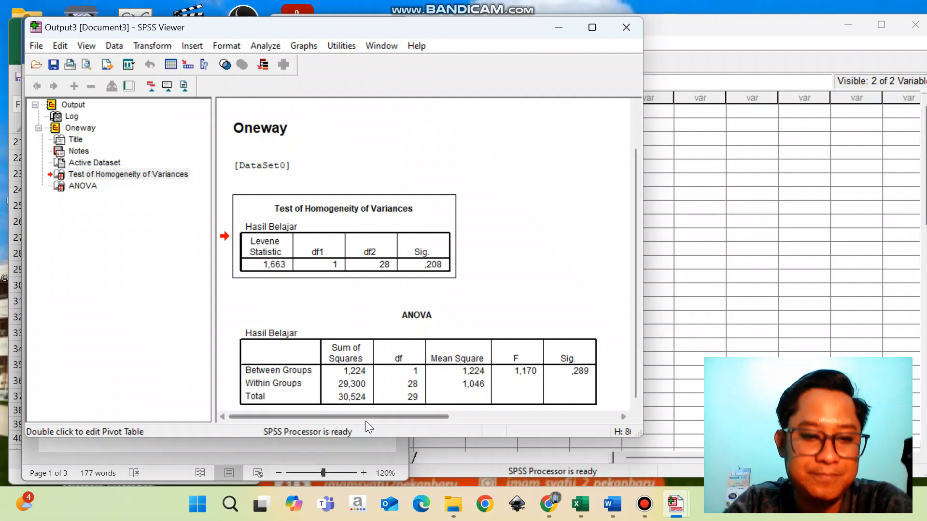
click(610, 504)
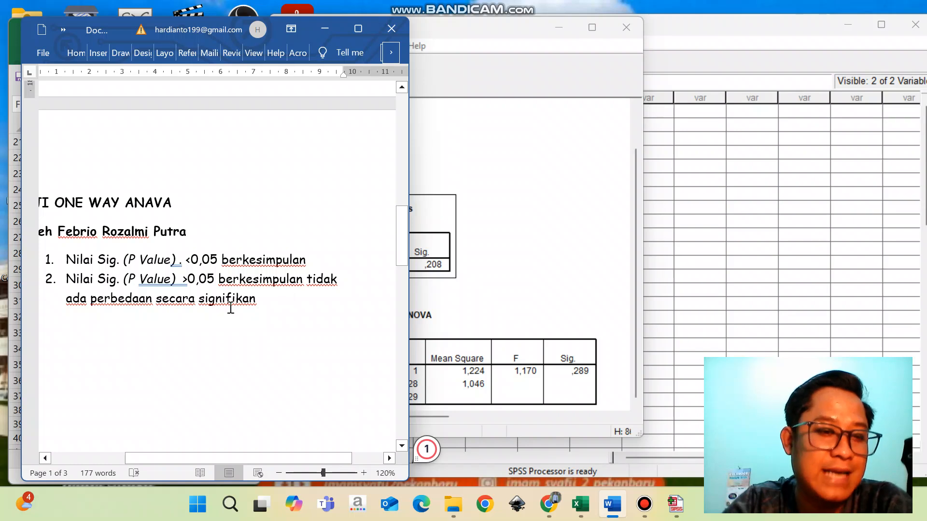
click(493, 273)
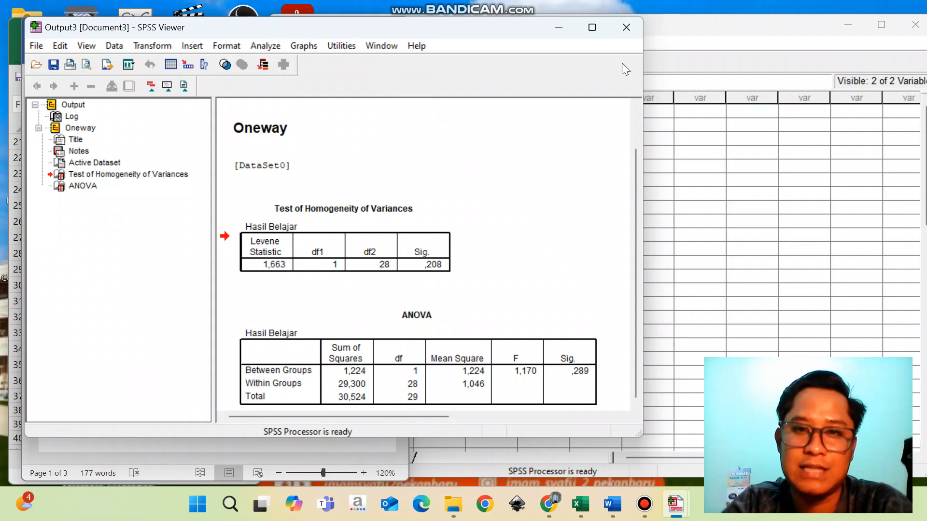
- Close the One-Way output viewer without saving its contents and bring the SPSS Data Editor to the front
click(625, 28)
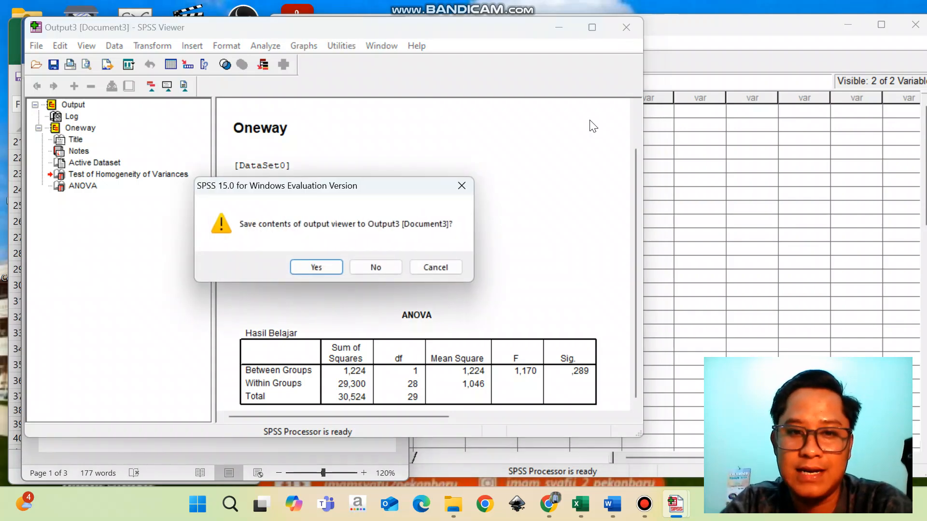
click(372, 269)
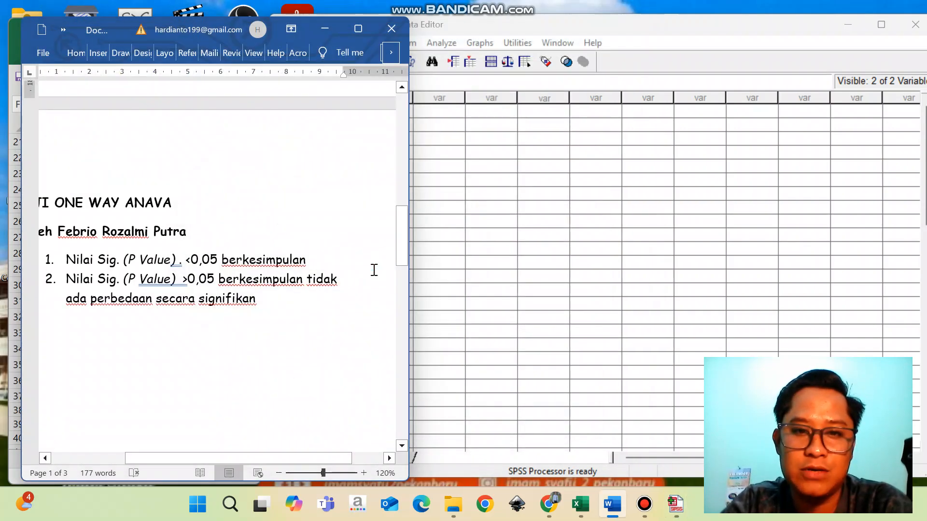
click(505, 257)
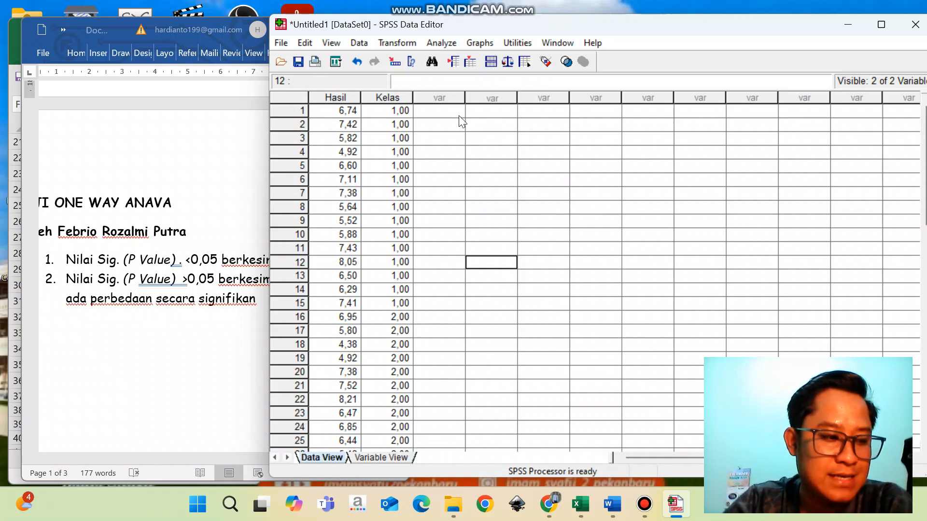
- Set up an Independent-Samples T Test with Hasil Belajar as the test variable and Kelas as the grouping variable
click(447, 45)
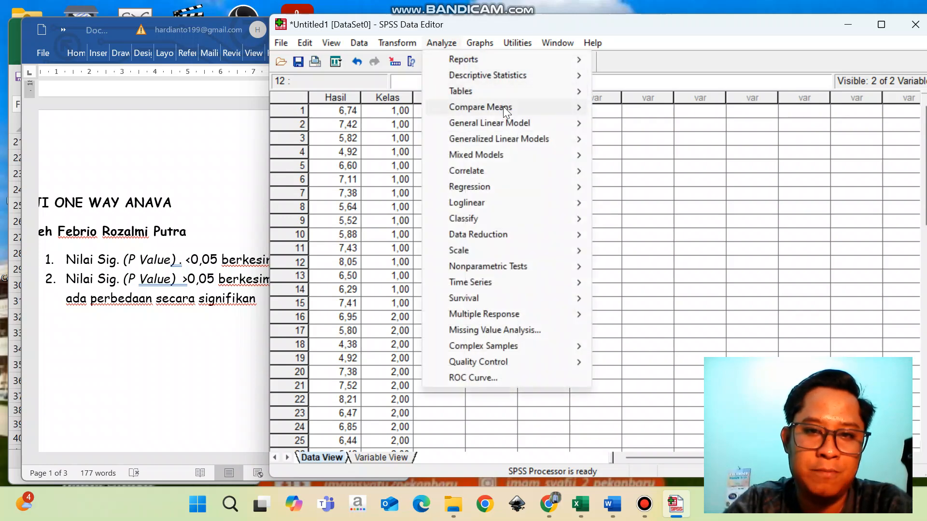
mouse_move(503, 106)
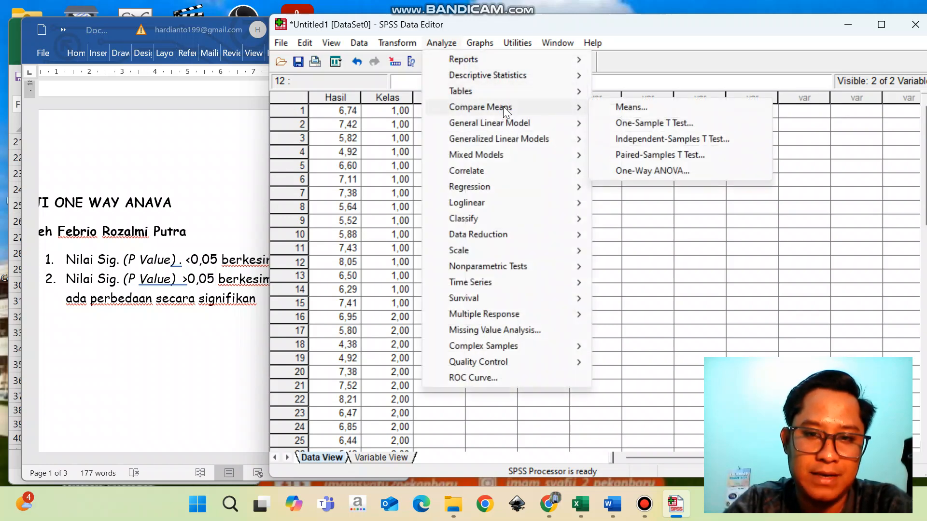
click(630, 140)
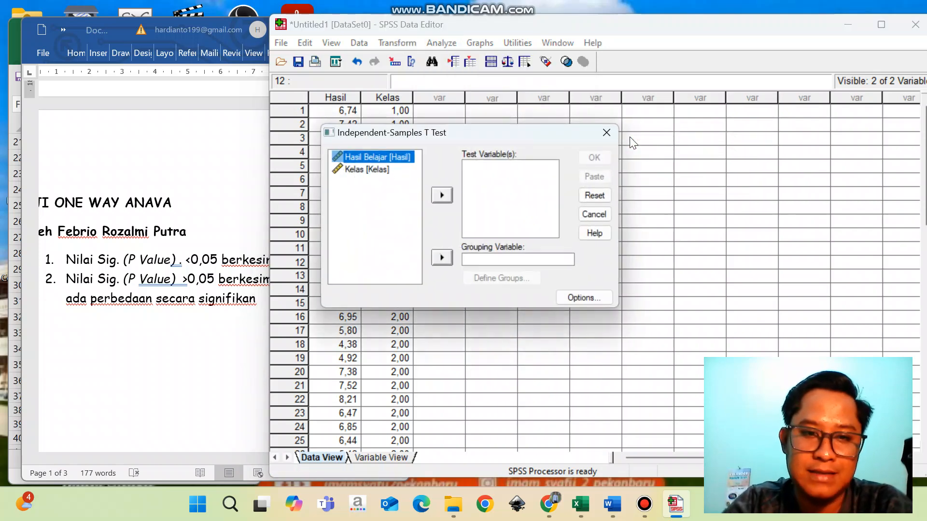
click(442, 194)
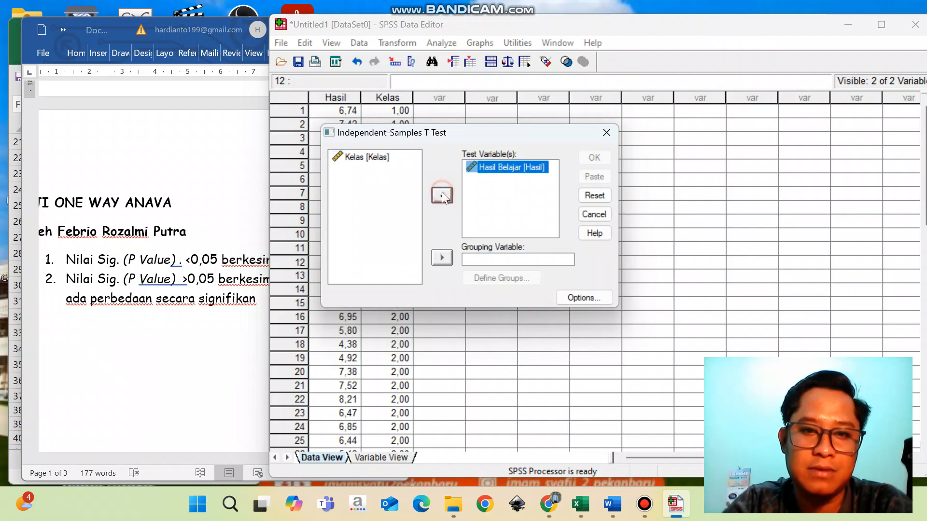
click(381, 162)
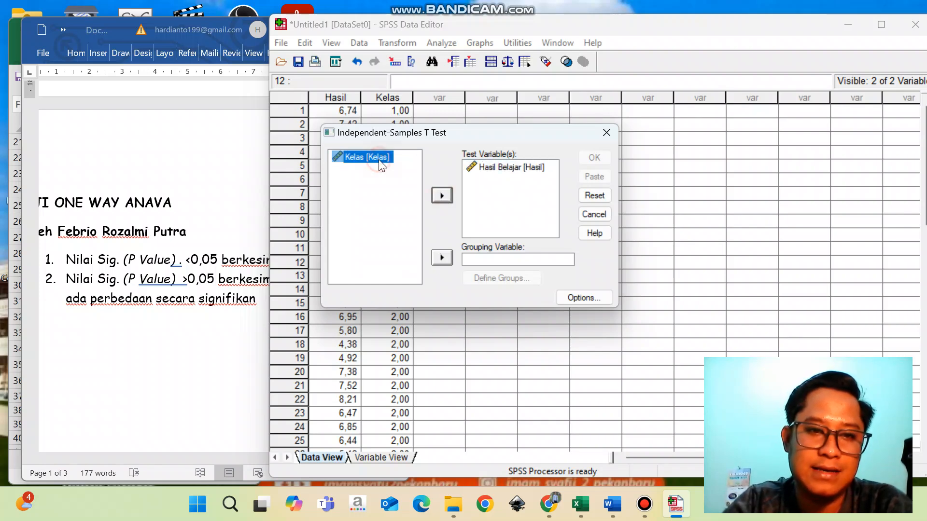
click(442, 256)
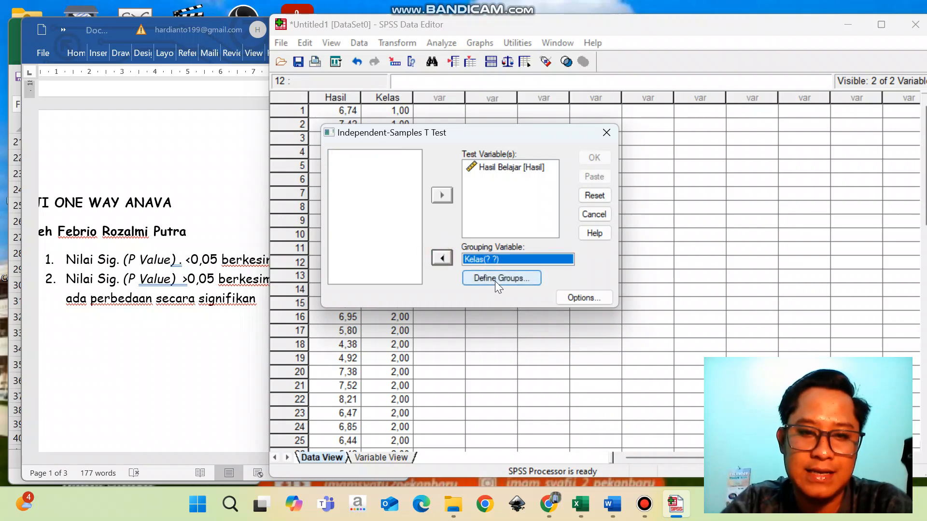
- Define the Kelas groups with the specified values 1 and 2, and run the Independent-Samples T Test
click(494, 278)
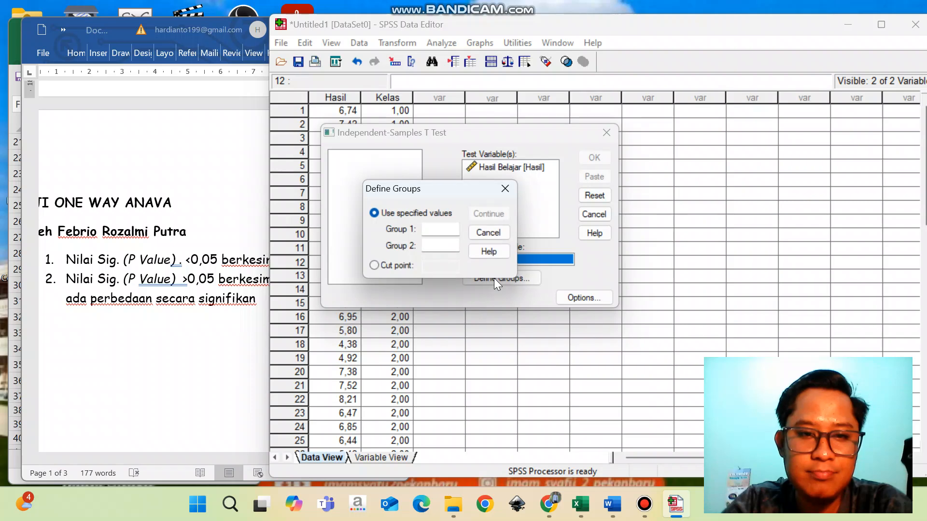
click(436, 228)
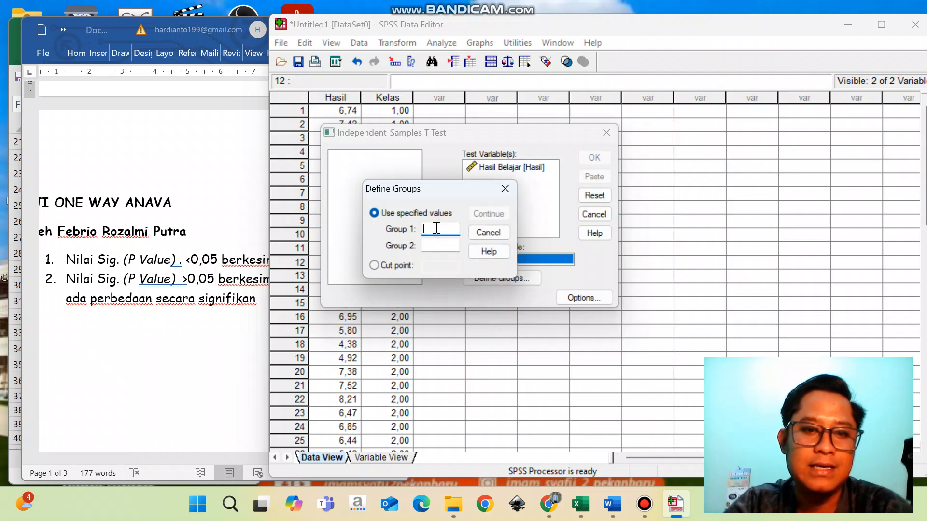
text(1)
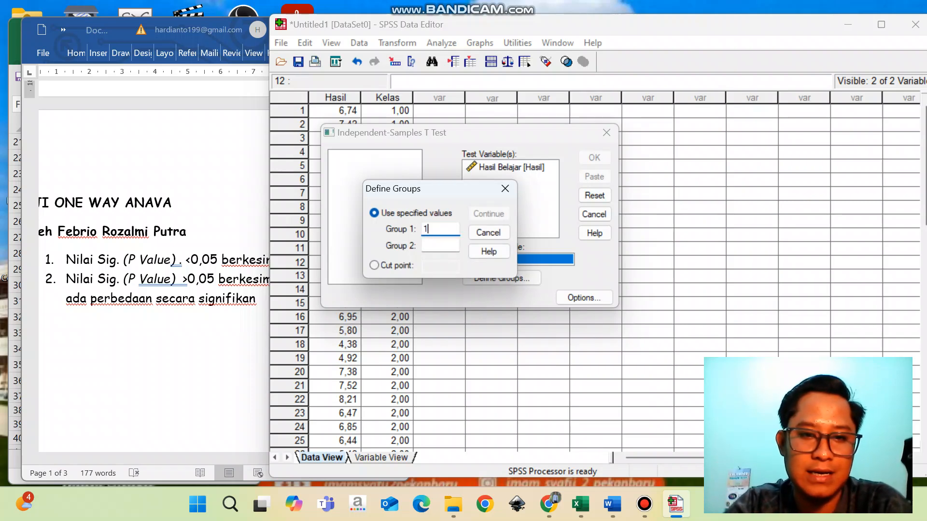
click(436, 244)
text(2)
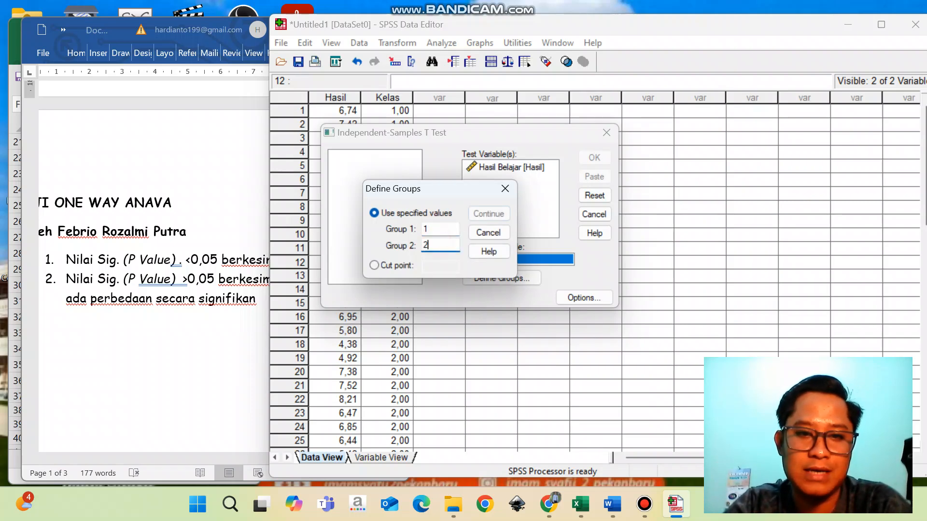
click(489, 214)
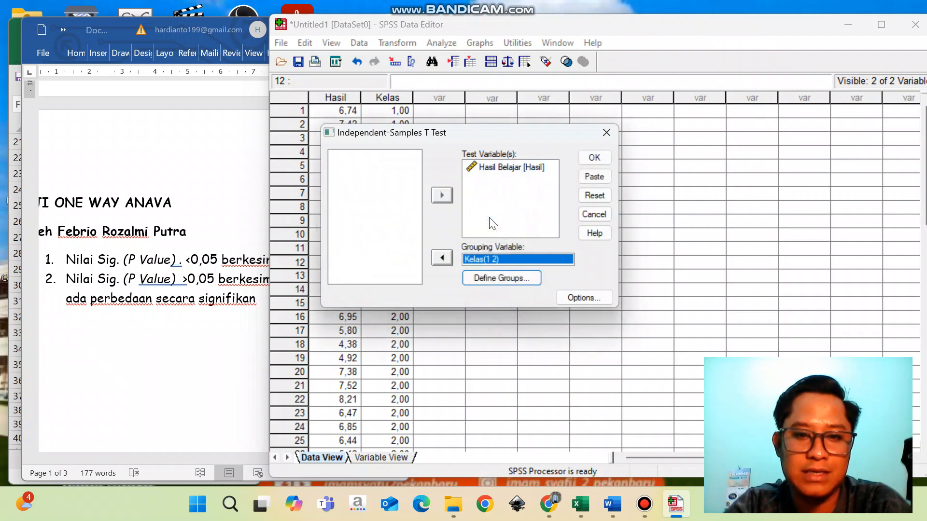
click(596, 159)
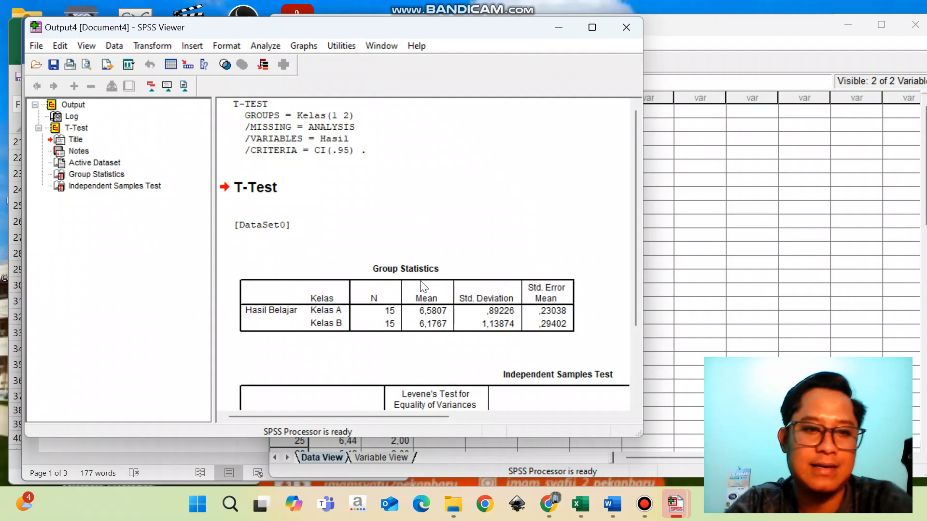
- Examine the Independent Samples Test table in the T-Test output, including its Sig. (2-tailed) column
scroll(423, 285, down, 3)
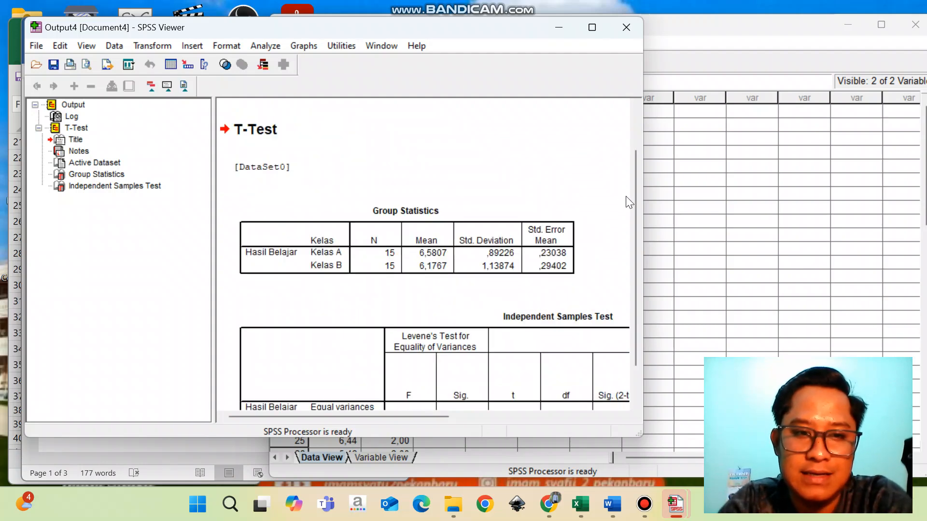
drag(635, 199, 646, 265)
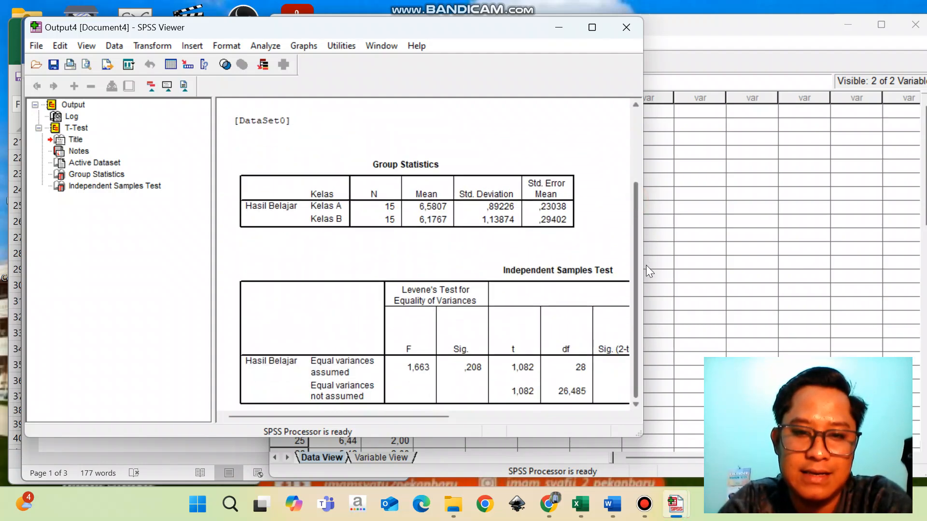
drag(308, 415, 361, 413)
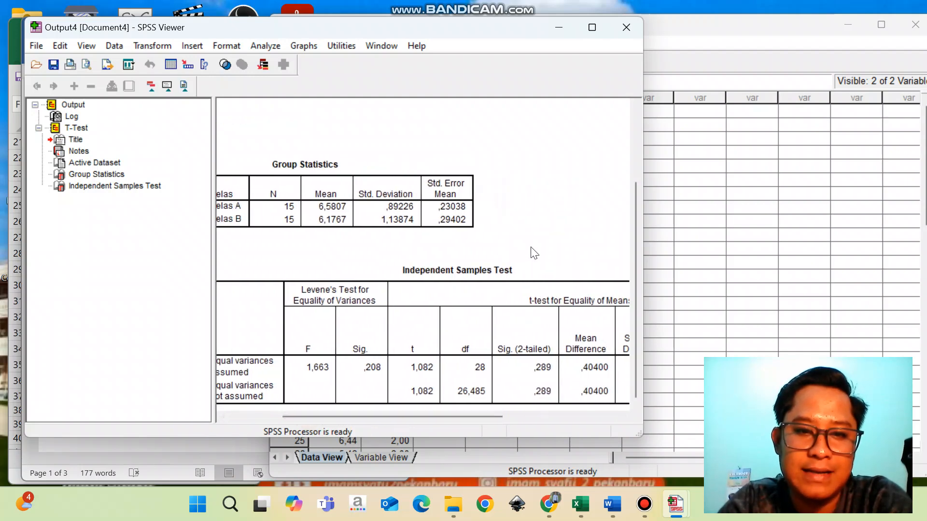
- Switch to the Word document and read the independent-samples t-test concept and its Sig. (2-tailed) decision criteria under DASAR PENGAMBILAN KEPUTUSAN
click(618, 493)
scroll(268, 330, down, 5)
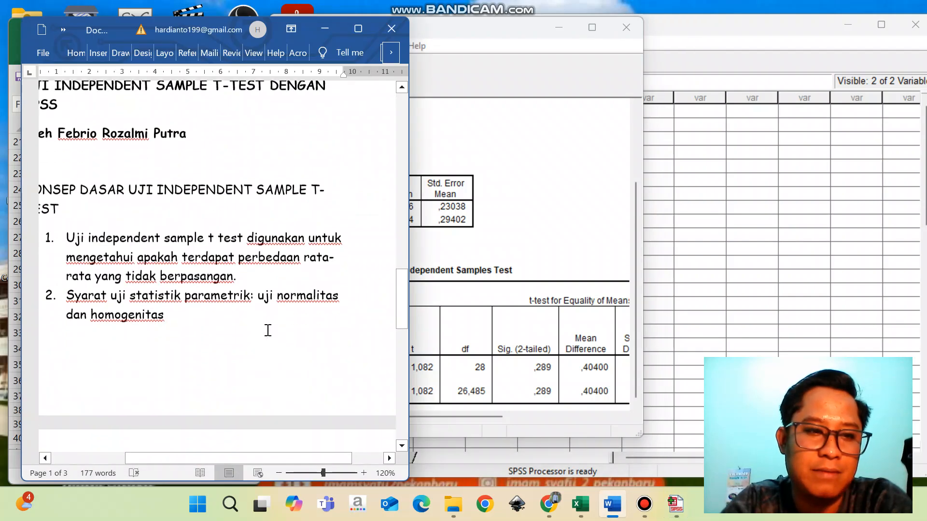
scroll(268, 330, up, 1)
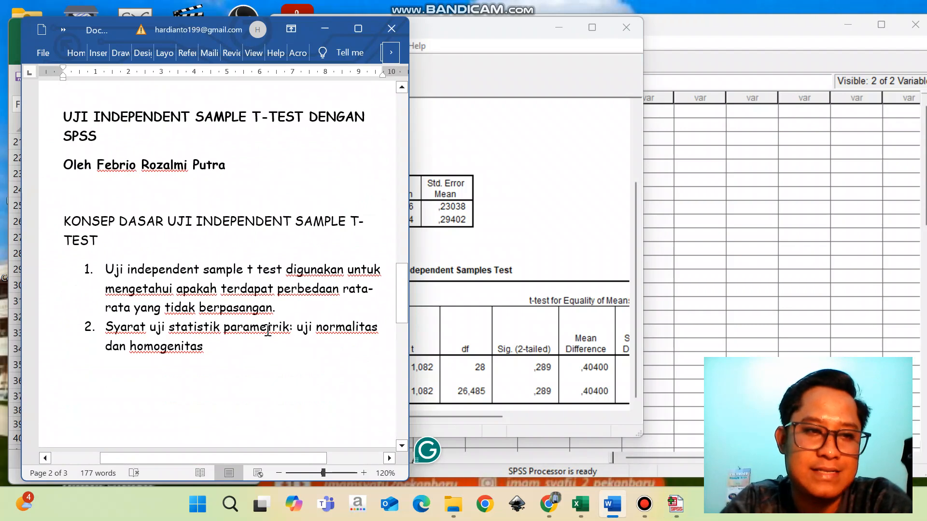
scroll(268, 331, down, 1)
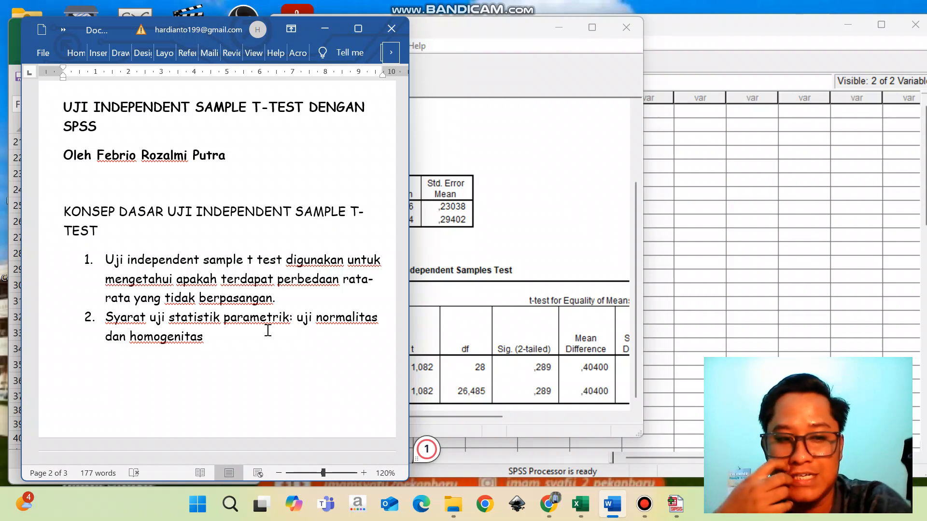
scroll(268, 332, down, 8)
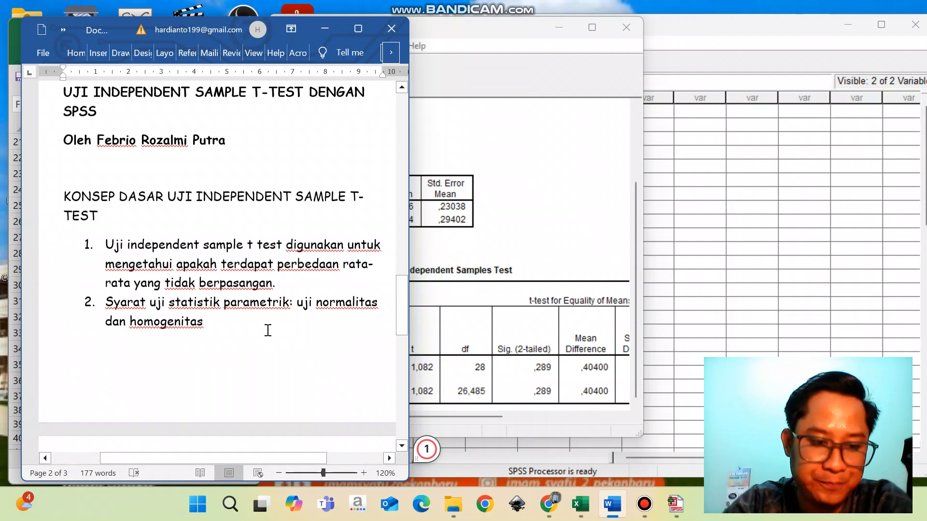
scroll(268, 331, down, 2)
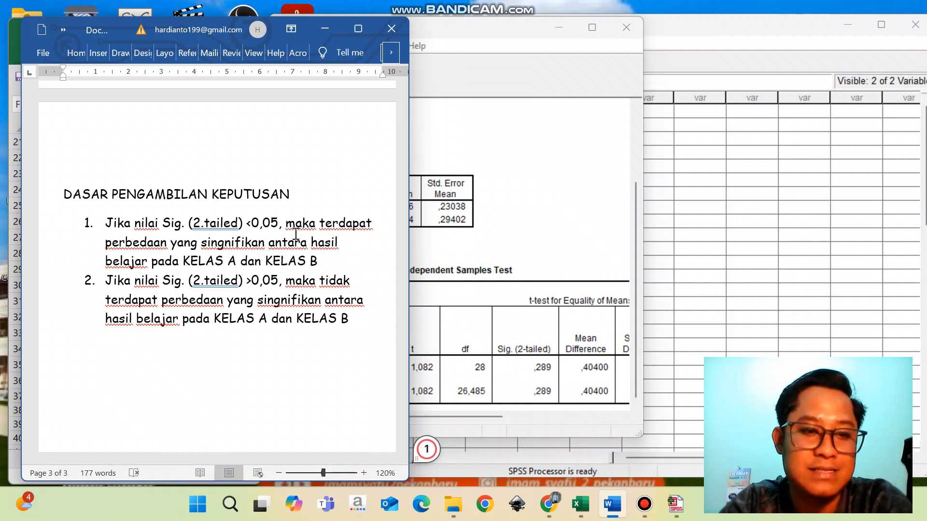
- Check the Sig. (2-tailed) value in the SPSS output against the decision criteria in Word, and return to the SPSS output
click(480, 207)
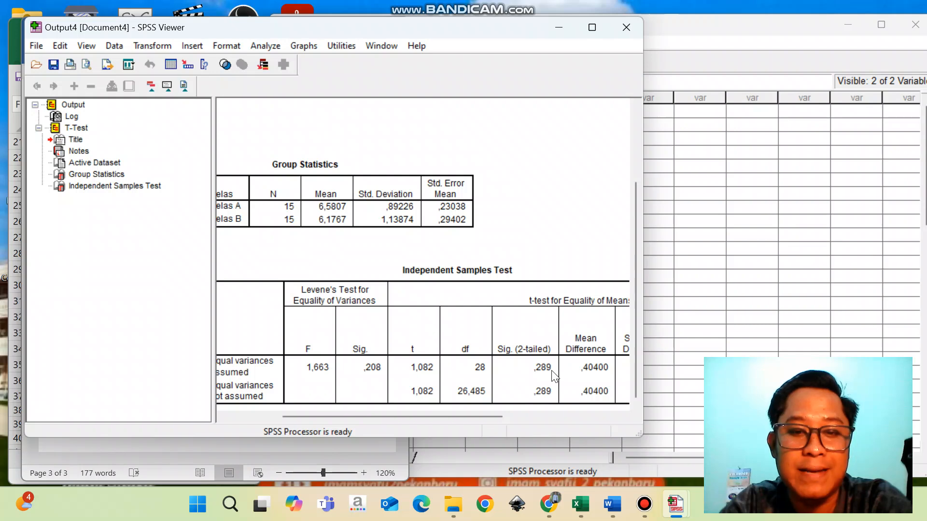
click(616, 505)
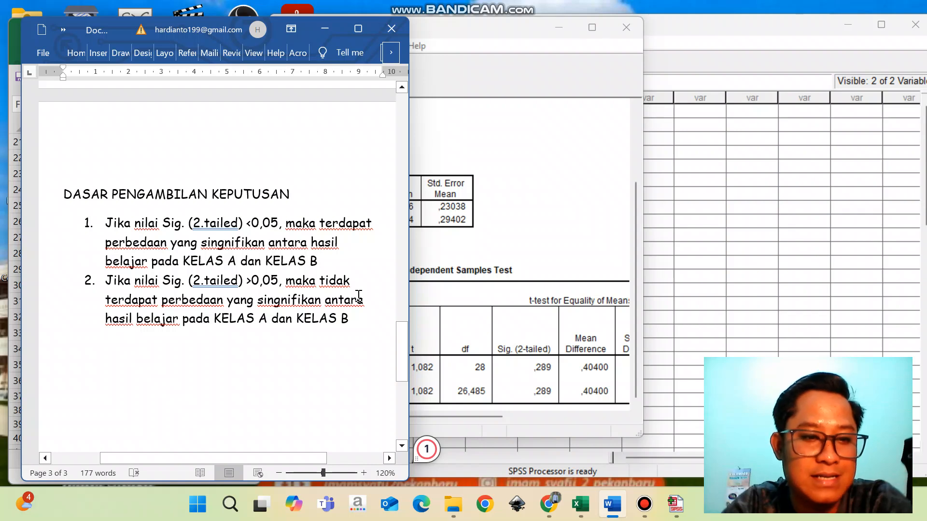
click(461, 294)
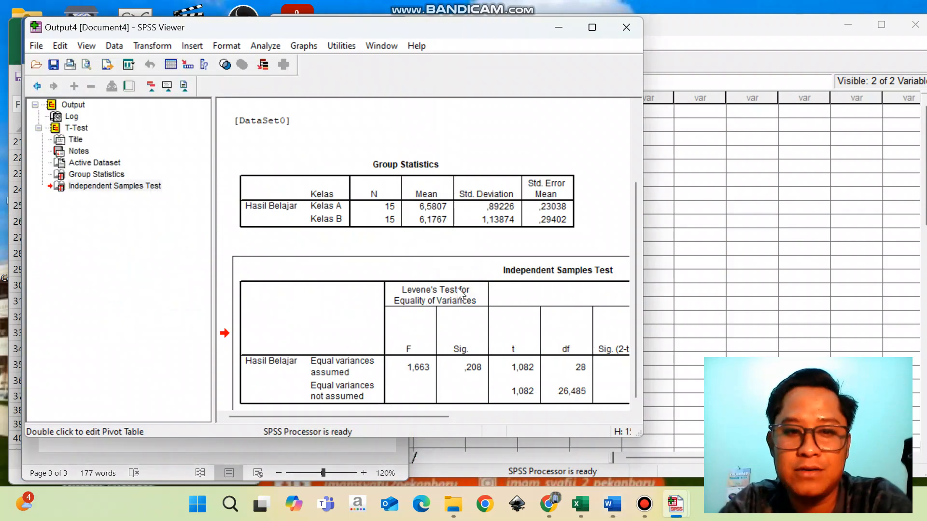